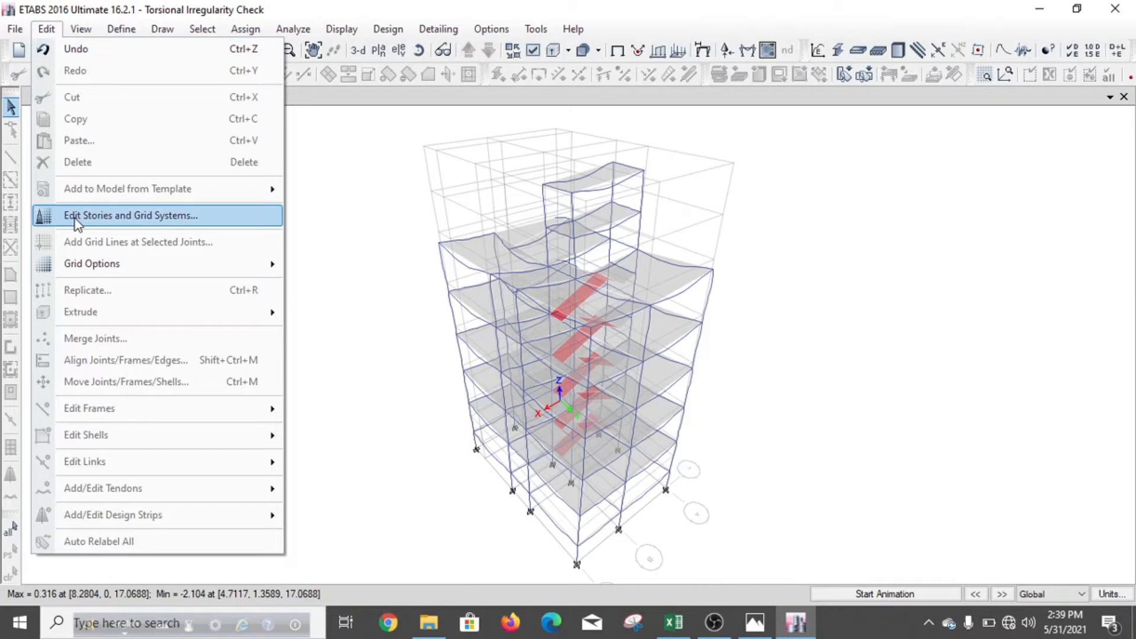
# Compare the G1 grid system's overall X and Y ordinates with the DX and DY columns in the Excel torsion sheets
pyautogui.click(609, 325)
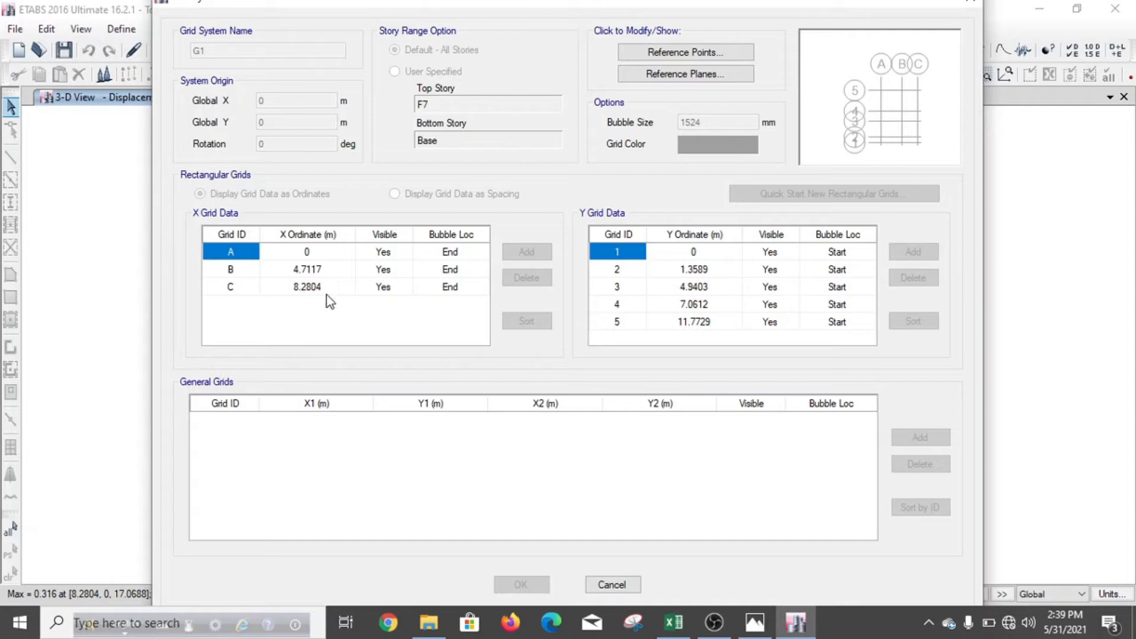
pyautogui.click(674, 622)
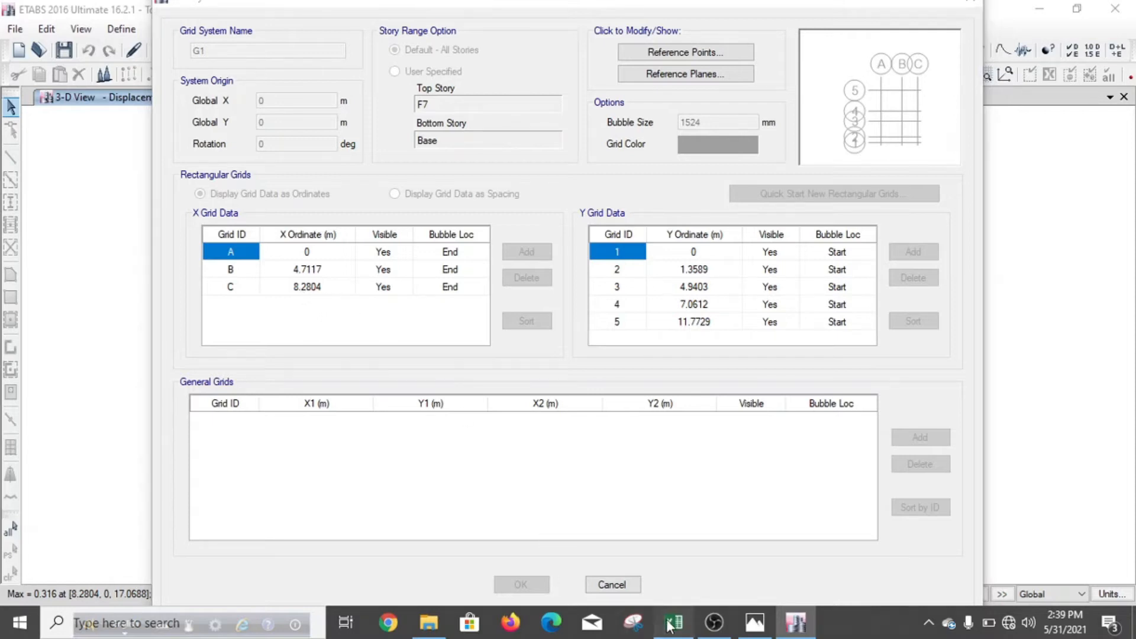
pyautogui.click(148, 576)
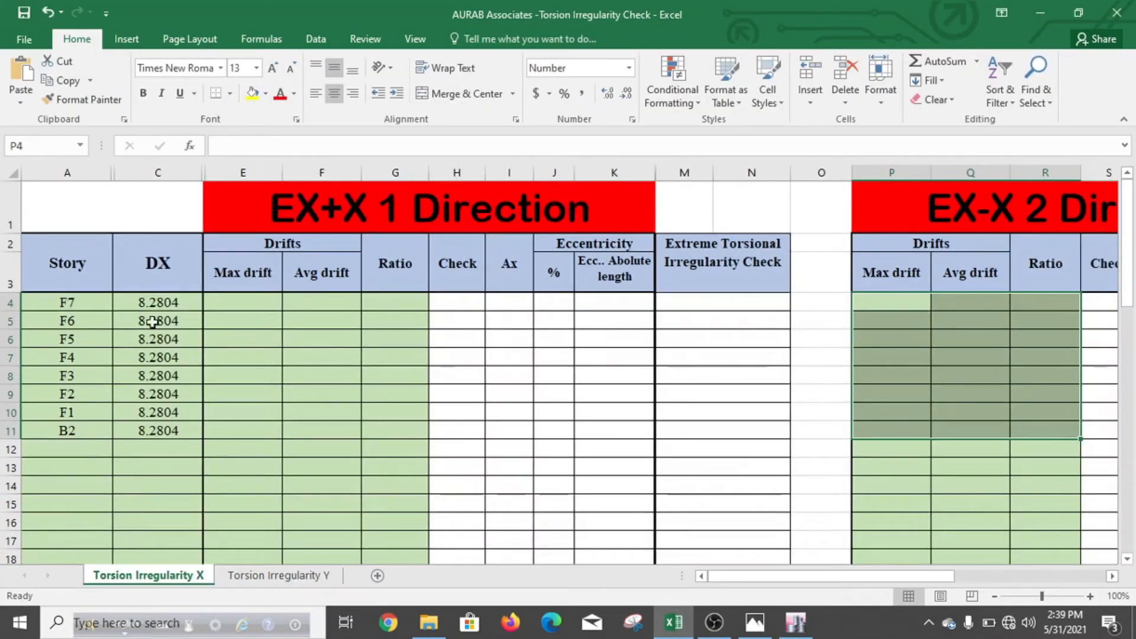
pyautogui.click(277, 576)
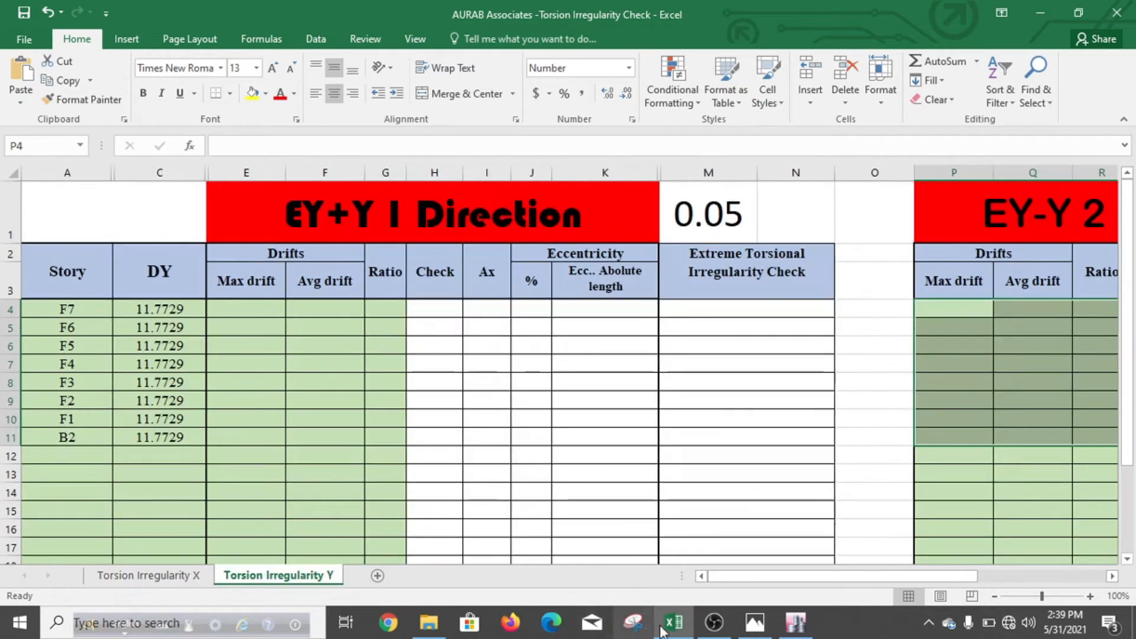
pyautogui.click(796, 623)
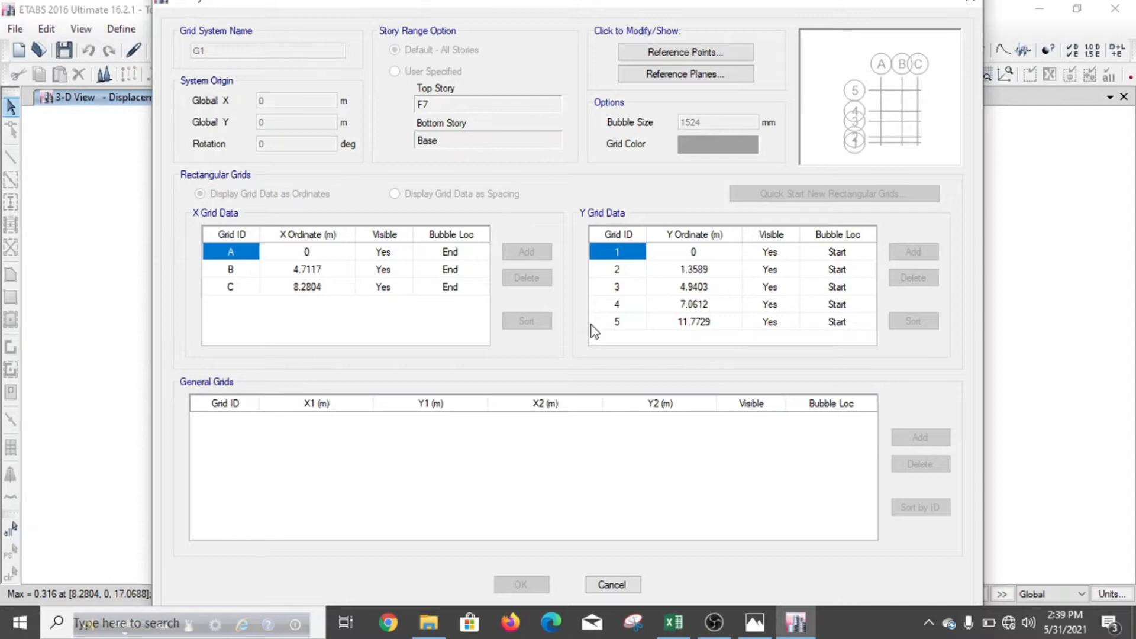
pyautogui.click(674, 623)
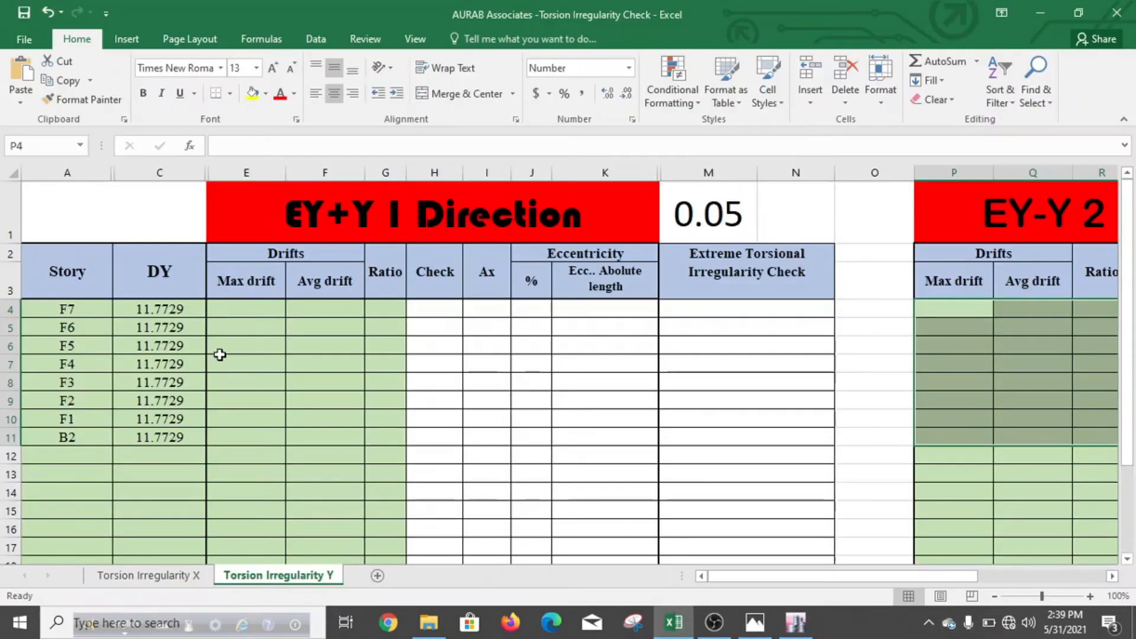
pyautogui.click(197, 581)
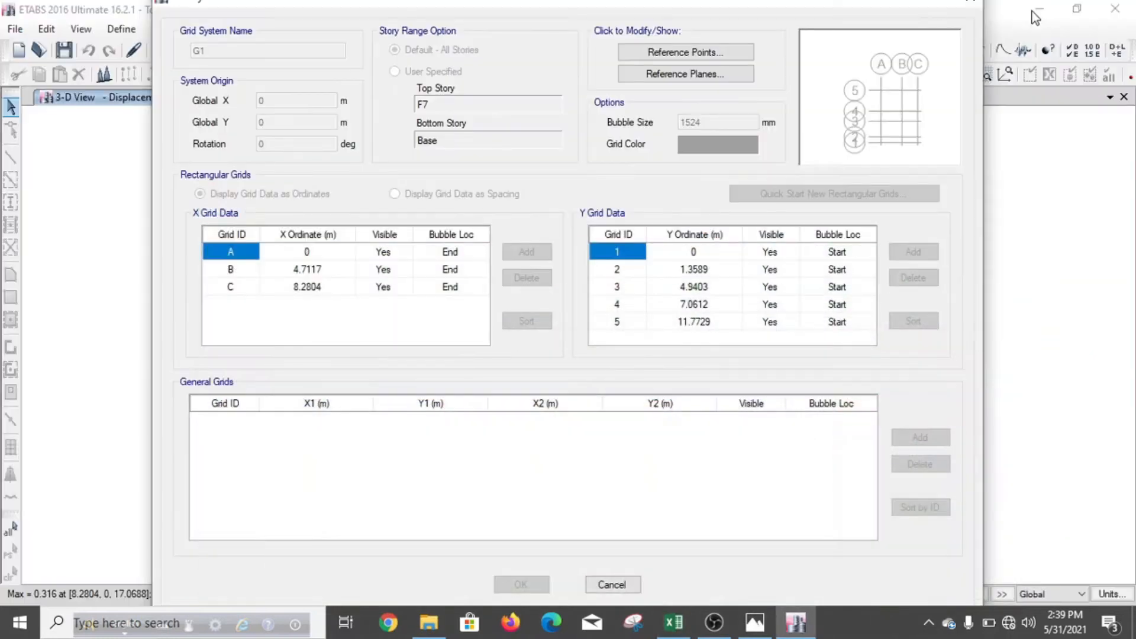
pyautogui.click(1038, 9)
pyautogui.moveTo(884, 6); pyautogui.dragTo(834, 99)
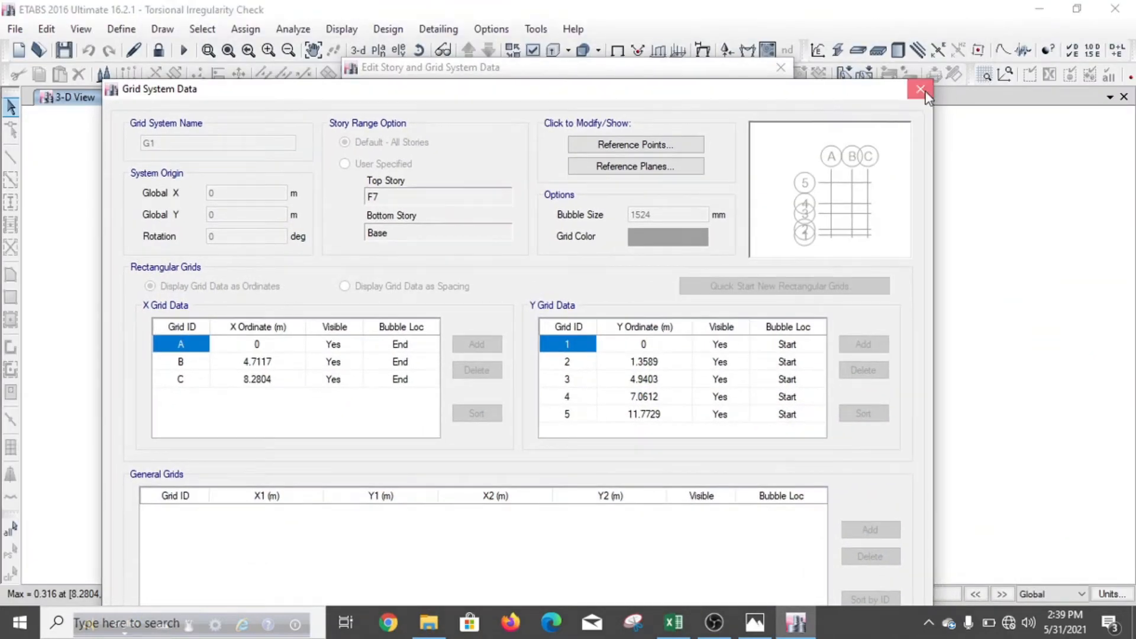
pyautogui.click(925, 93)
pyautogui.click(782, 68)
# Display the Diaphragm Max/Avg Drifts table from the analysis displacement results in ETABS
pyautogui.click(674, 622)
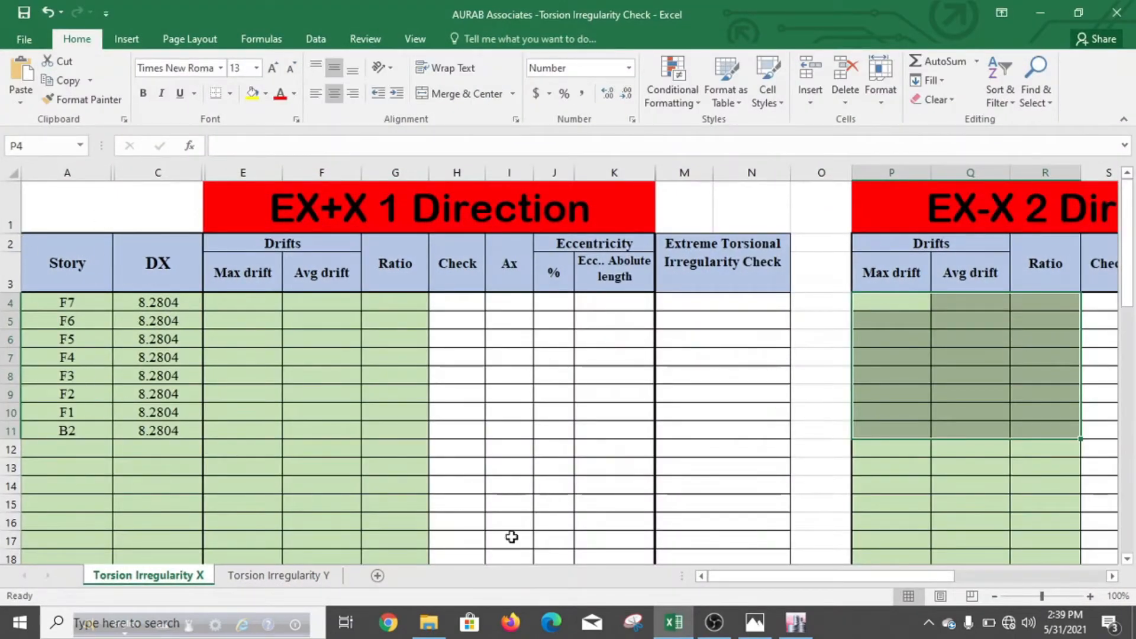
pyautogui.click(795, 623)
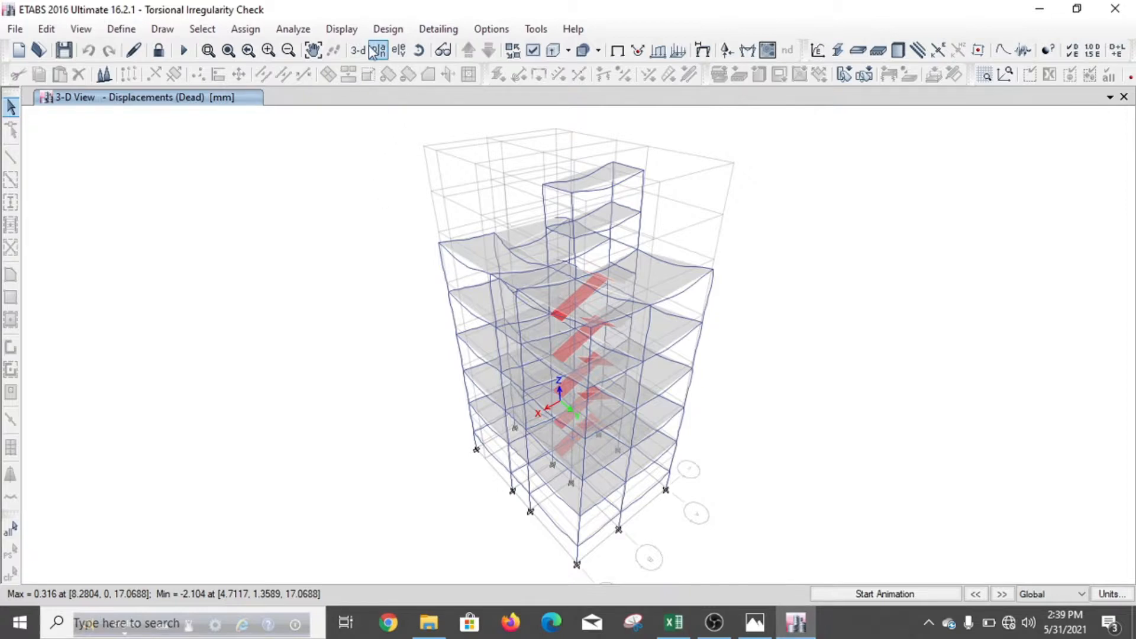
pyautogui.click(342, 29)
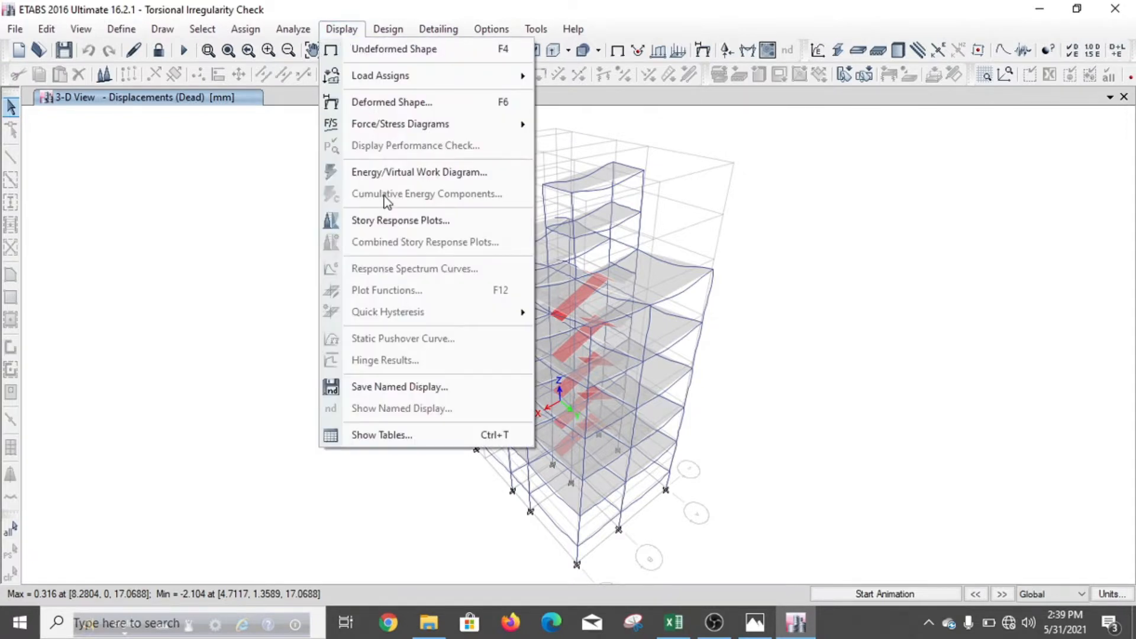
pyautogui.click(397, 432)
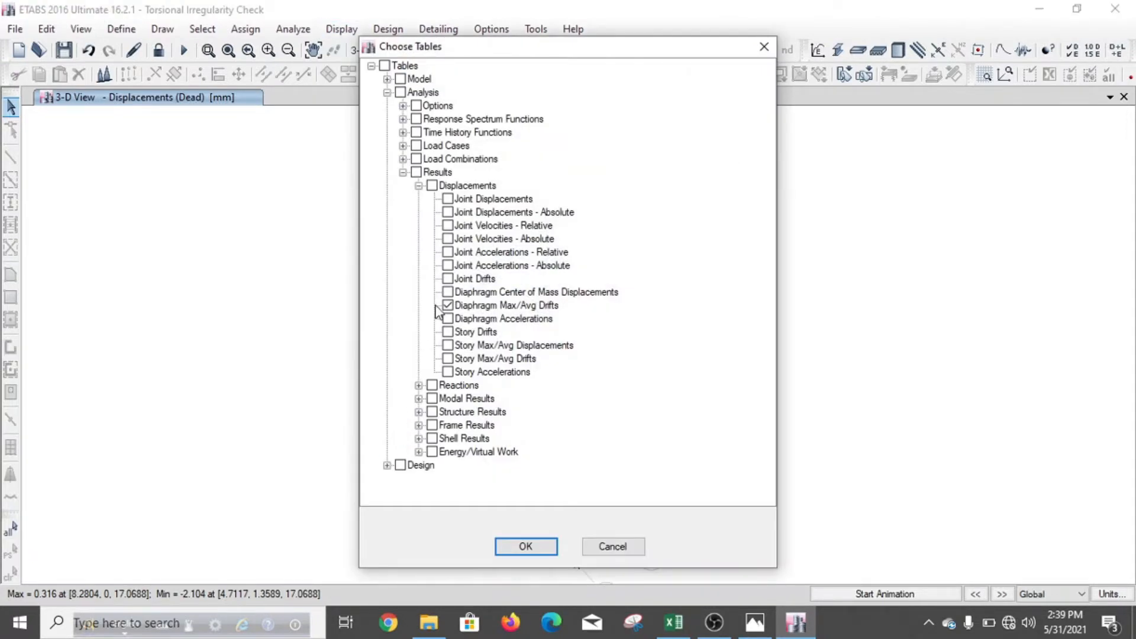
pyautogui.click(419, 186)
pyautogui.click(402, 173)
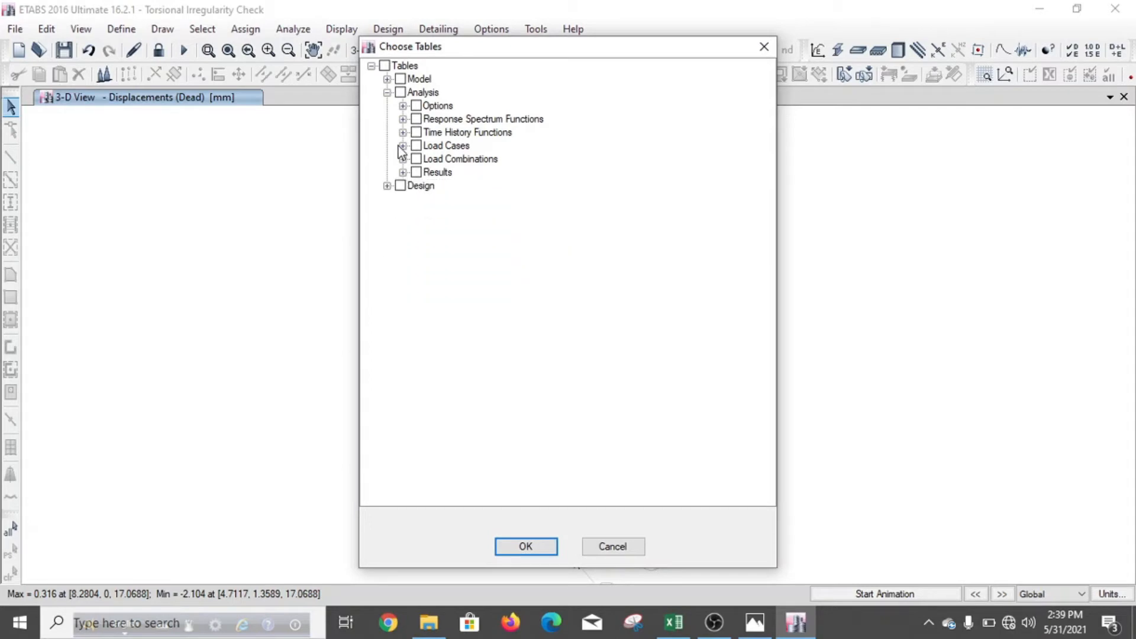
pyautogui.click(388, 93)
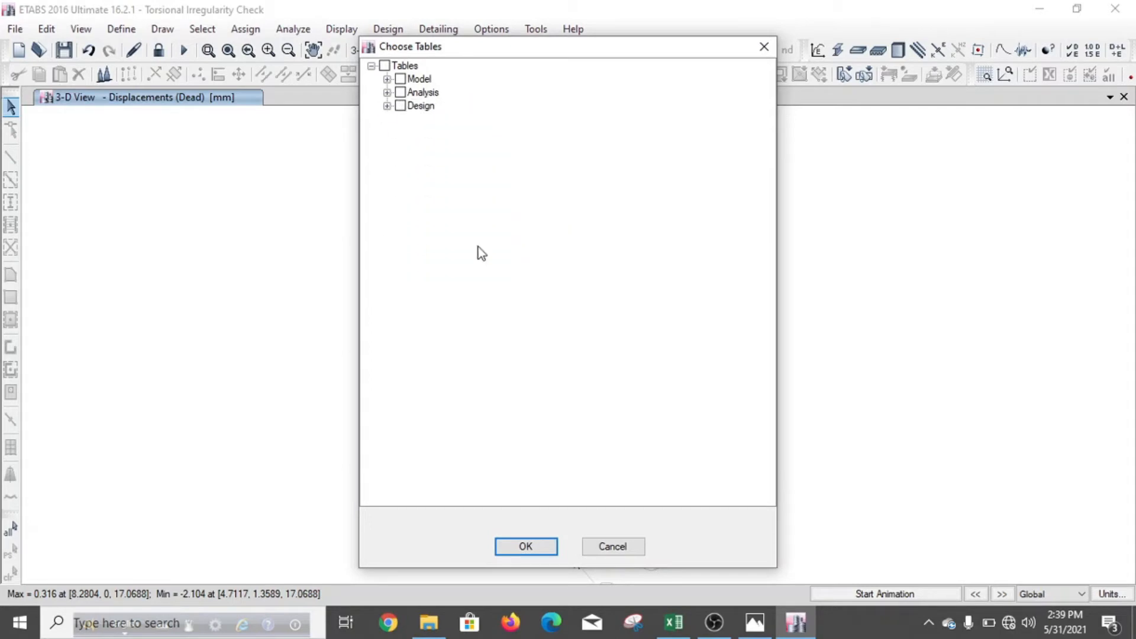
pyautogui.click(388, 93)
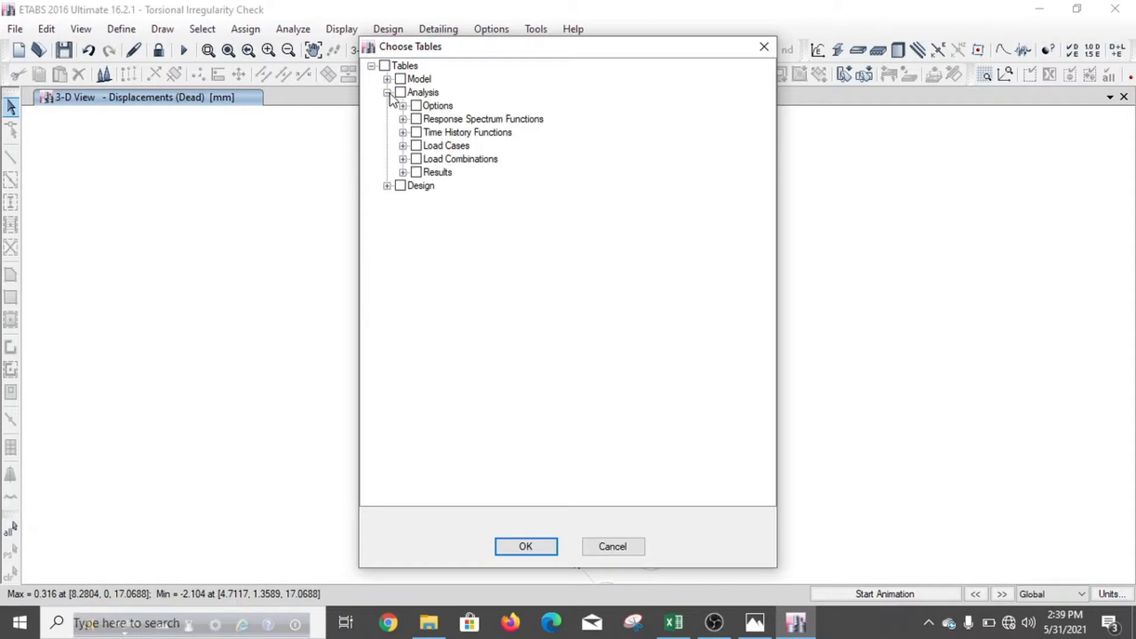
pyautogui.click(403, 173)
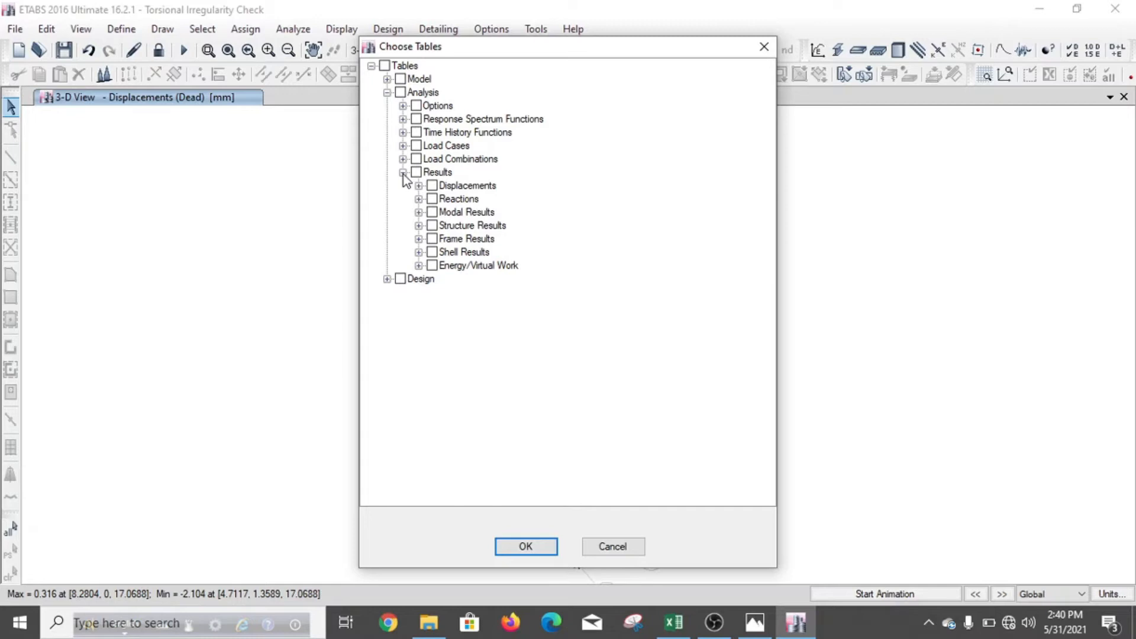
pyautogui.click(419, 186)
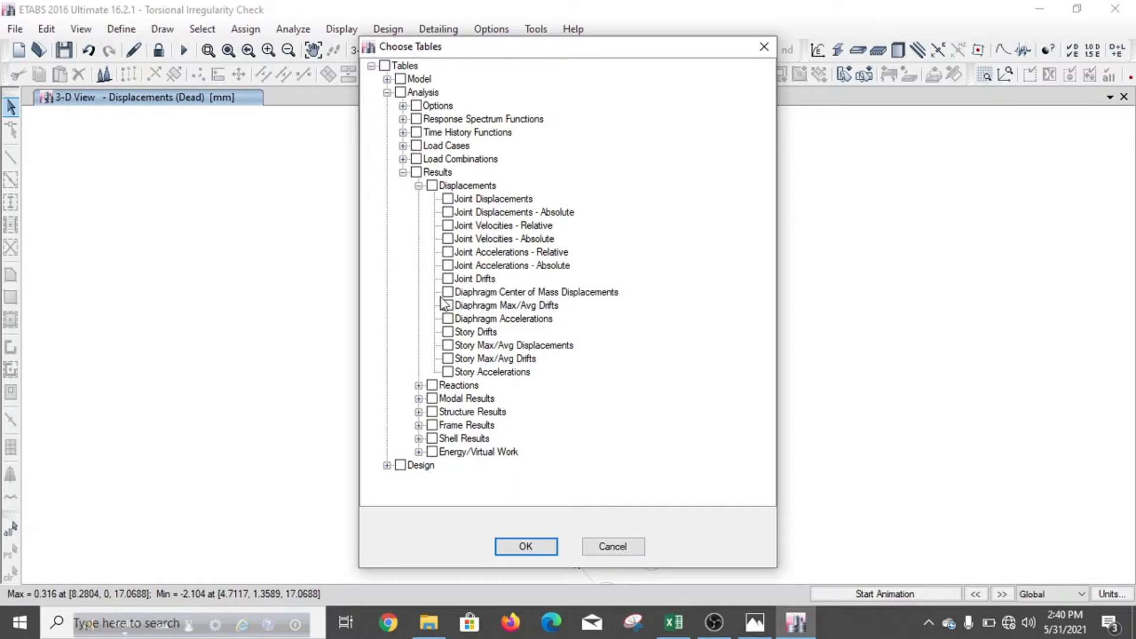
pyautogui.click(541, 543)
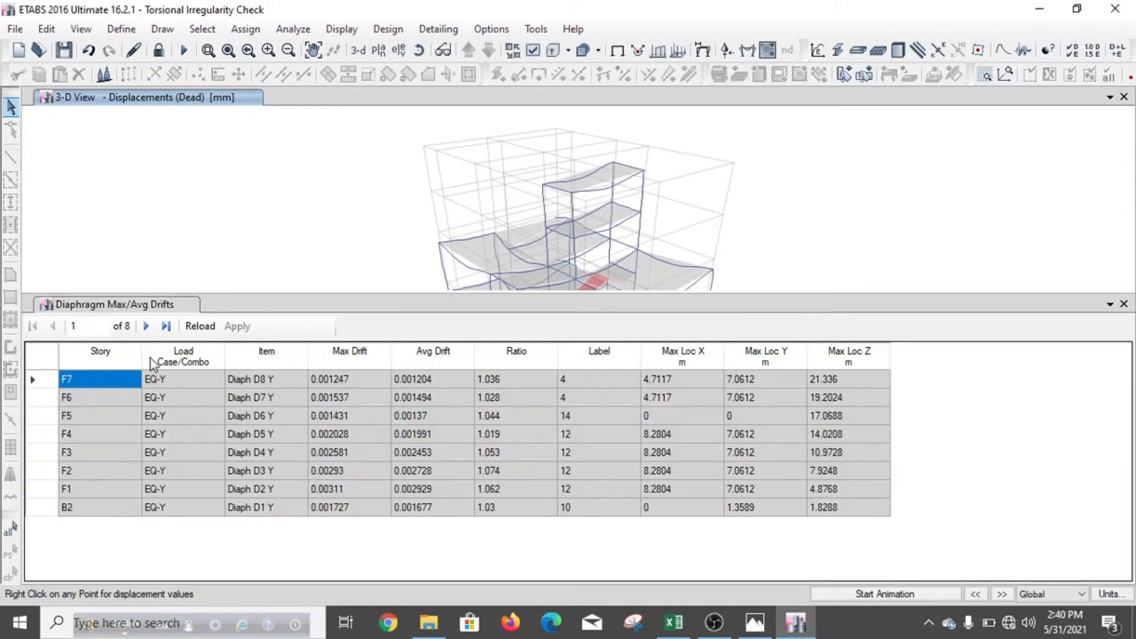
# Filter the Diaphragm Max/Avg Drifts table by load case EQX
pyautogui.click(169, 357)
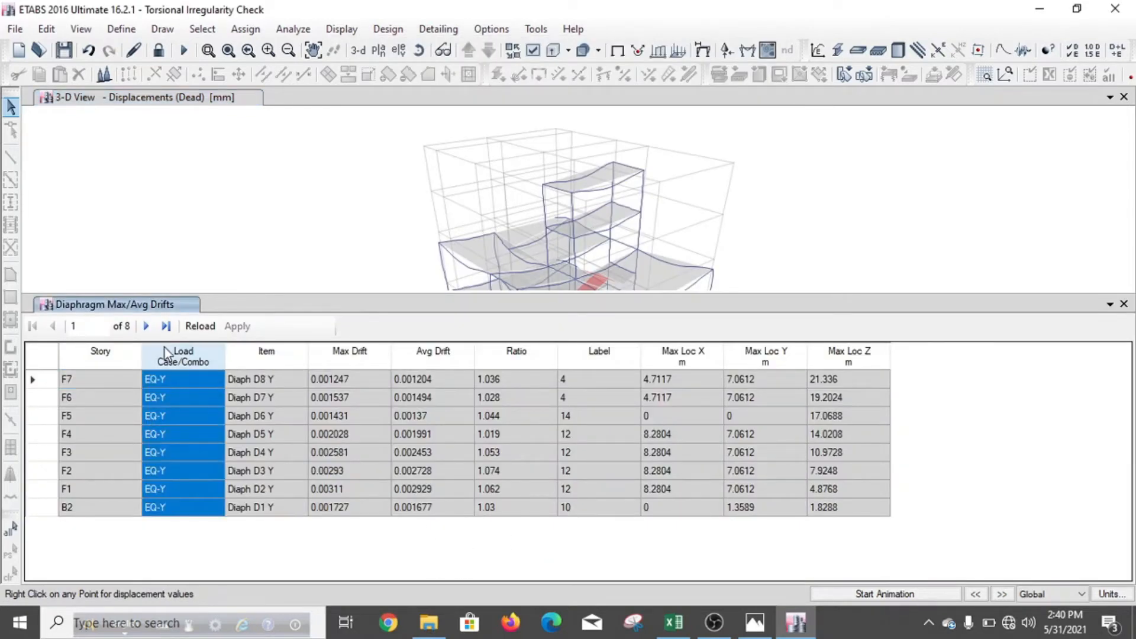
pyautogui.rightClick(173, 360)
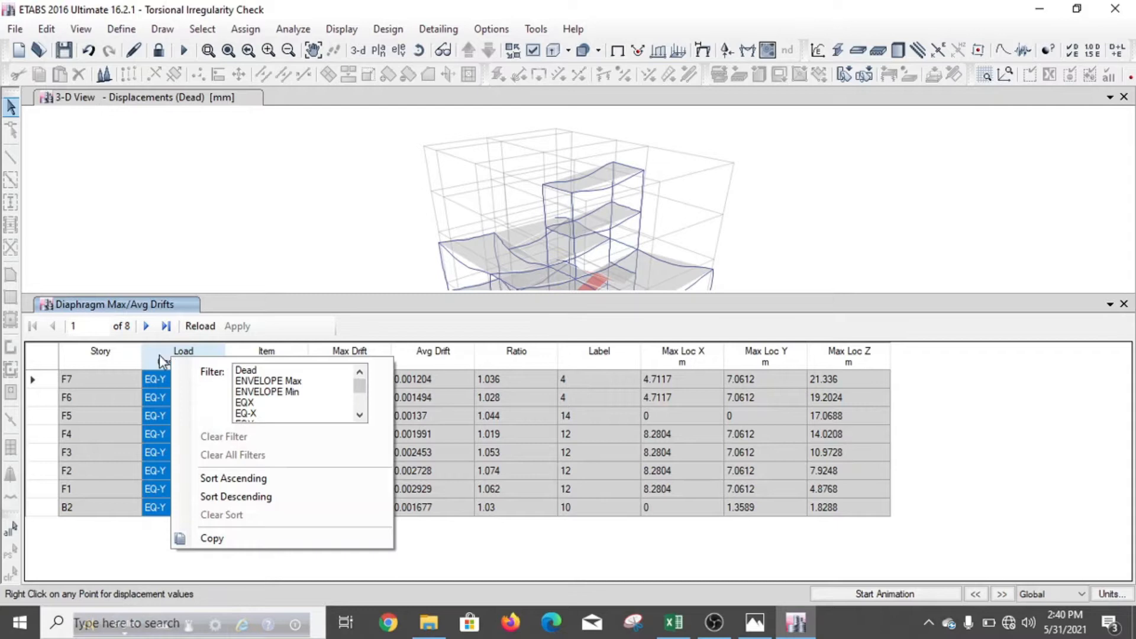
pyautogui.rightClick(159, 356)
pyautogui.scroll(-9, 280, 377)
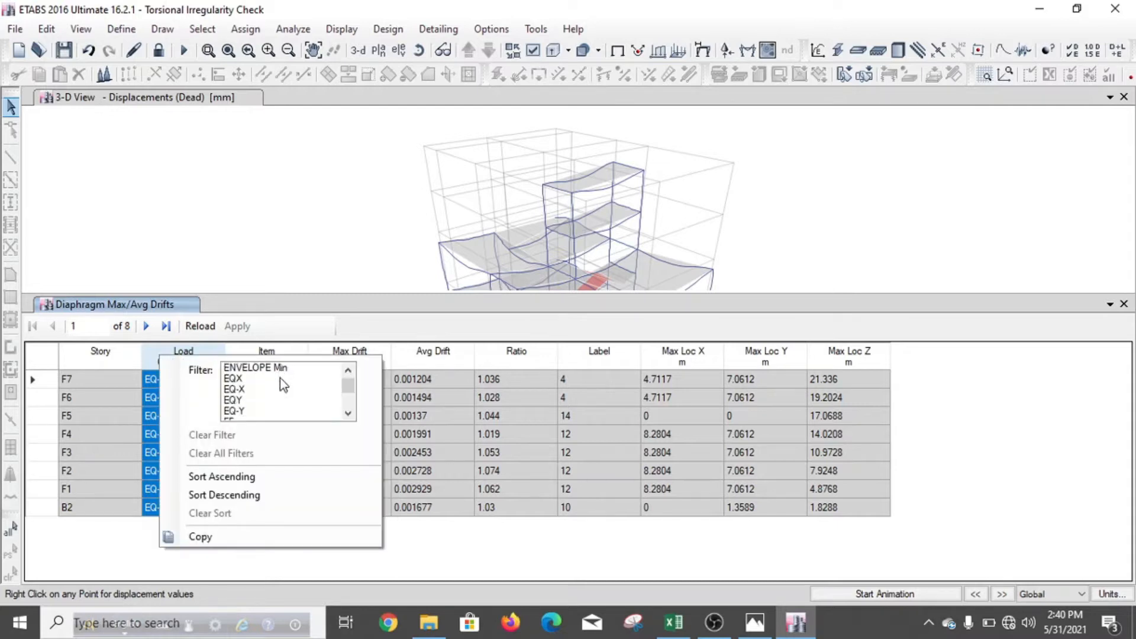
pyautogui.scroll(7, 280, 378)
pyautogui.scroll(3, 283, 374)
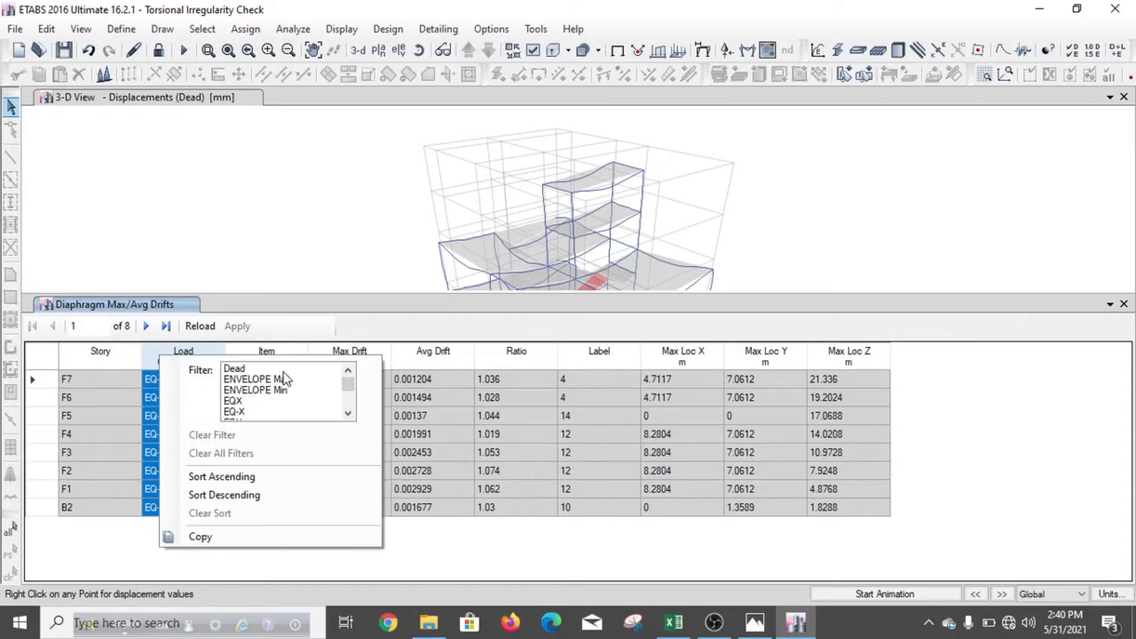
pyautogui.click(253, 401)
pyautogui.click(290, 305)
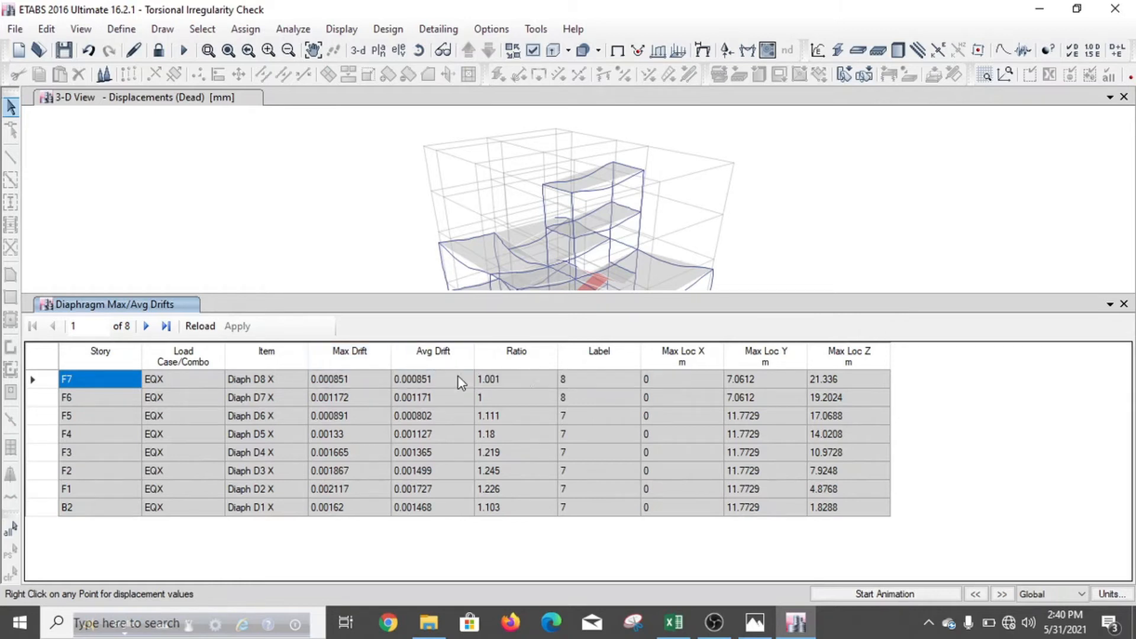
# Copy the EQX Max Drift, Avg Drift and Ratio values for F7 to B2 into Excel's EX+X 1 Direction table, starting at E4
pyautogui.moveTo(326, 375); pyautogui.dragTo(510, 509)
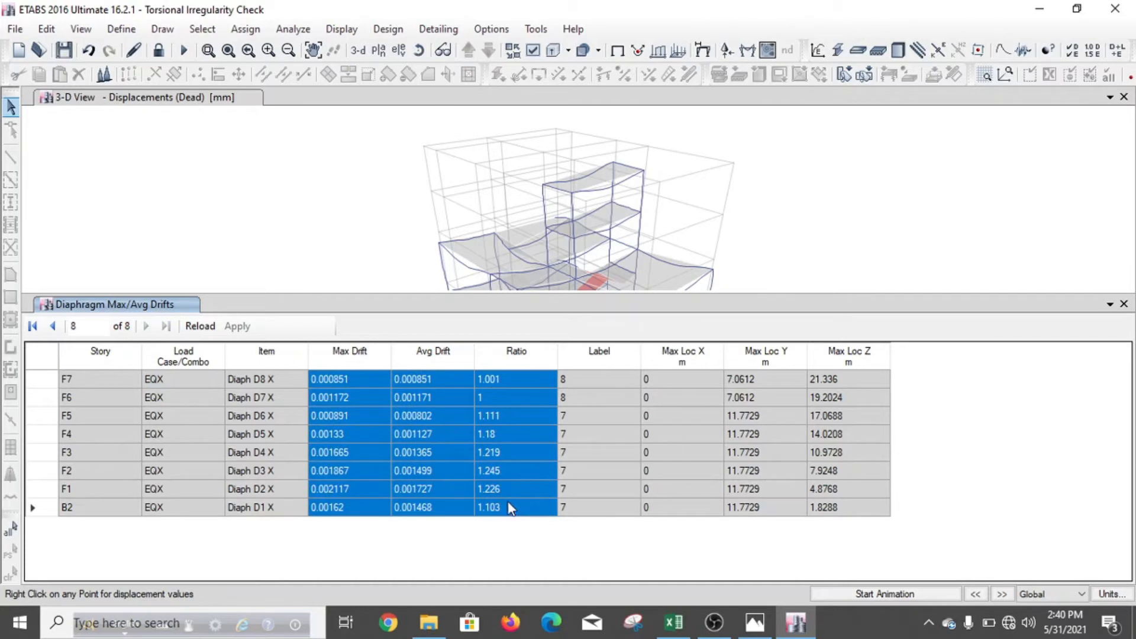
pyautogui.rightClick(335, 377)
pyautogui.click(379, 407)
pyautogui.click(673, 622)
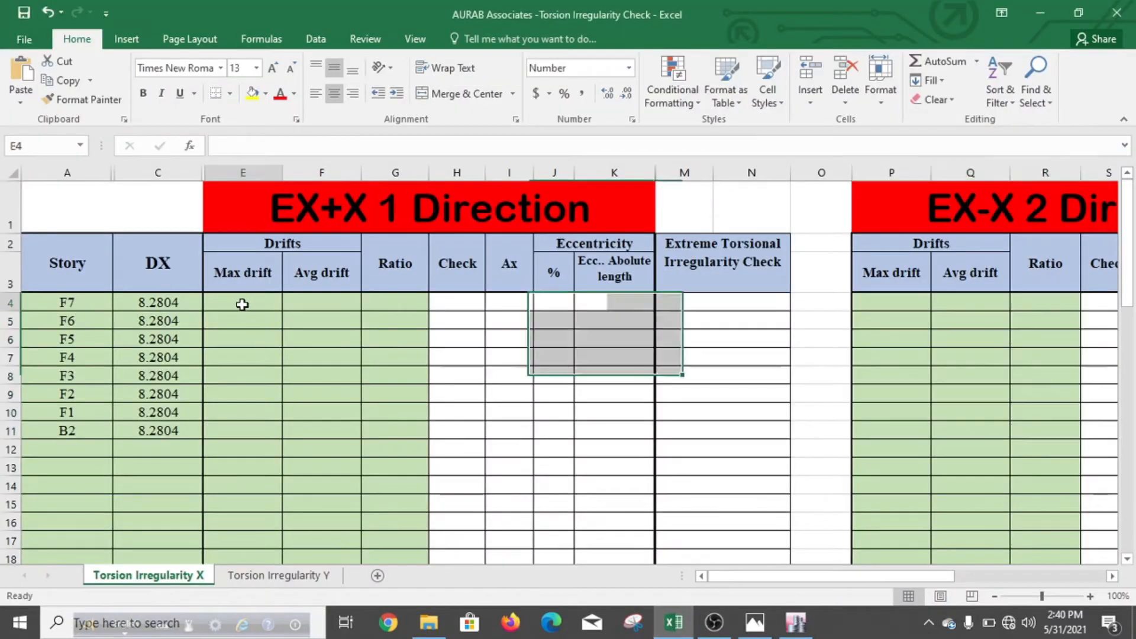
pyautogui.rightClick(242, 303)
pyautogui.click(301, 320)
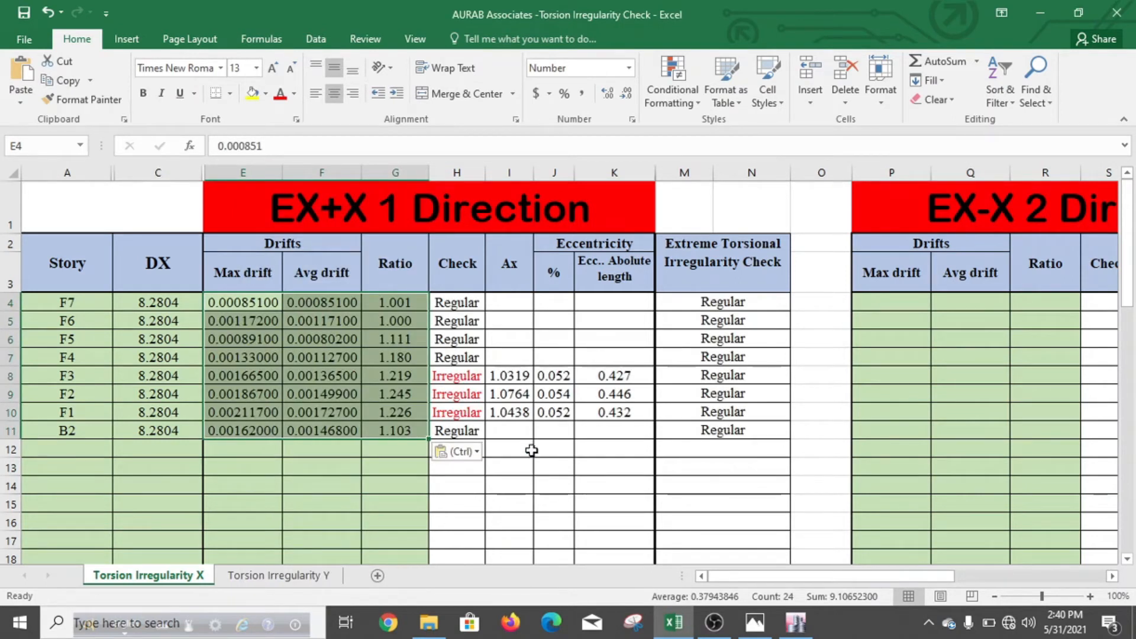
pyautogui.click(514, 502)
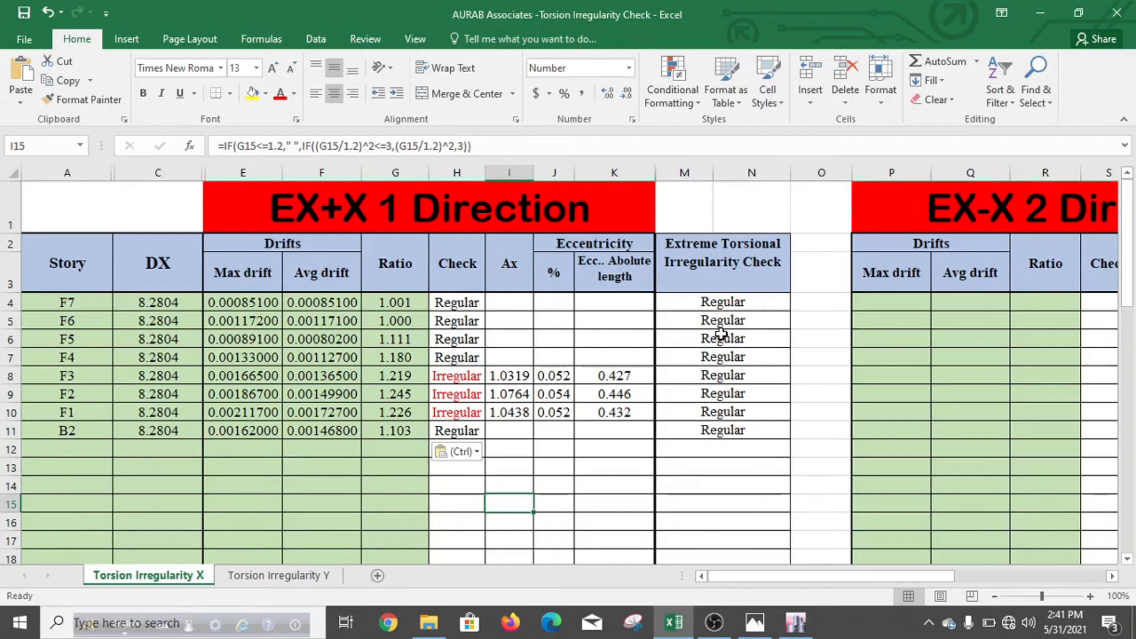
# Switch to ETABS and filter the Diaphragm Max/Avg Drifts table by load case EQ-X
pyautogui.moveTo(773, 578); pyautogui.dragTo(882, 554)
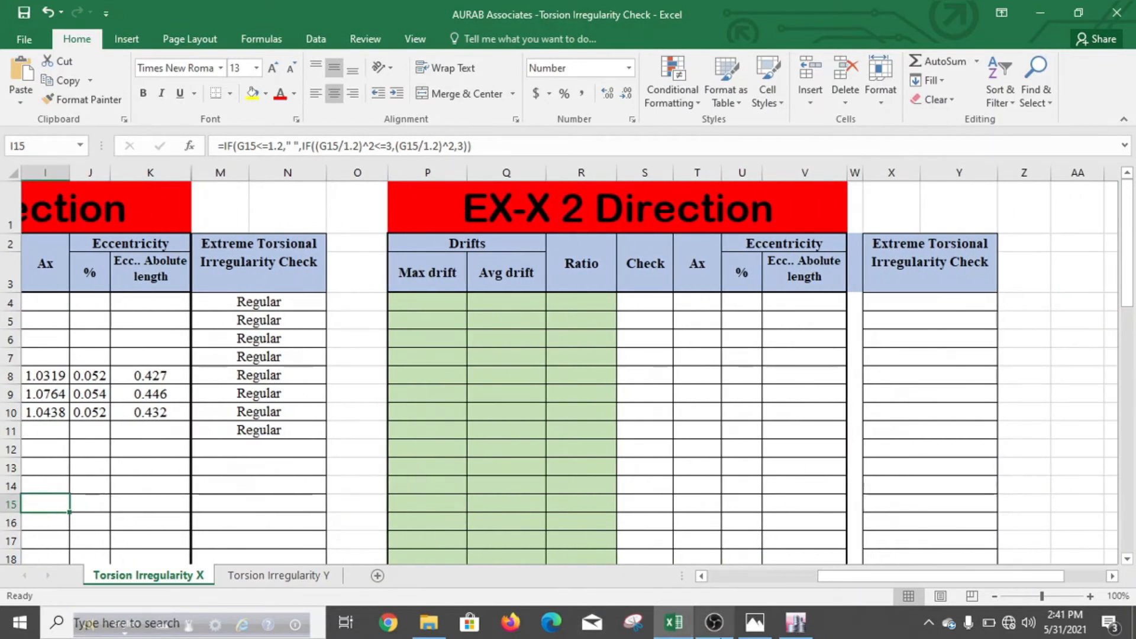
pyautogui.click(790, 622)
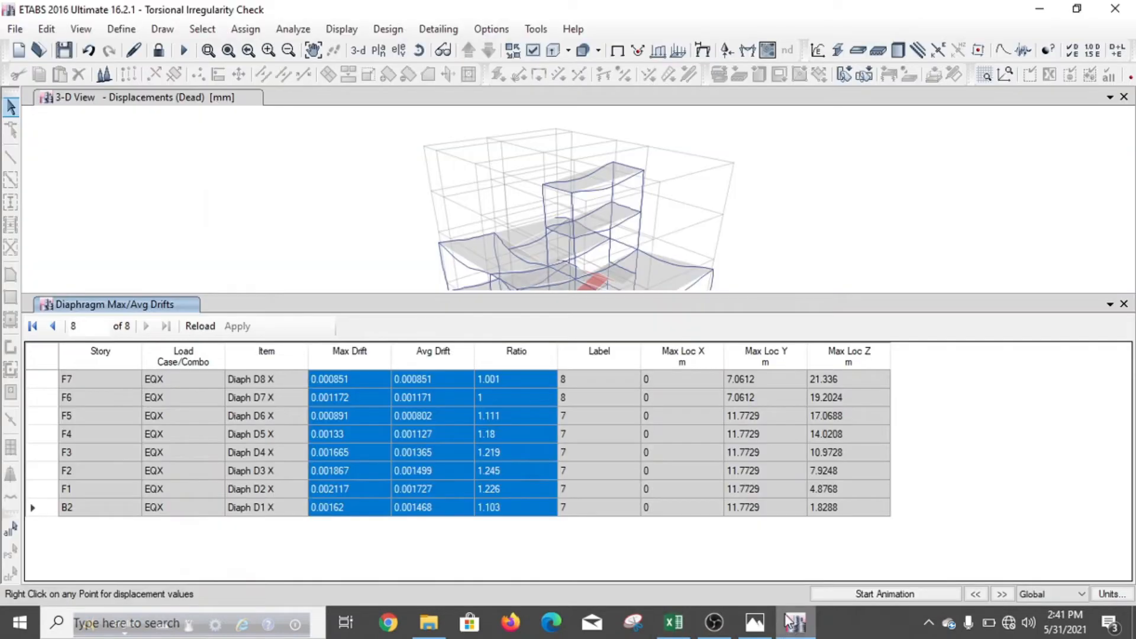
pyautogui.click(197, 357)
pyautogui.rightClick(197, 357)
pyautogui.click(283, 409)
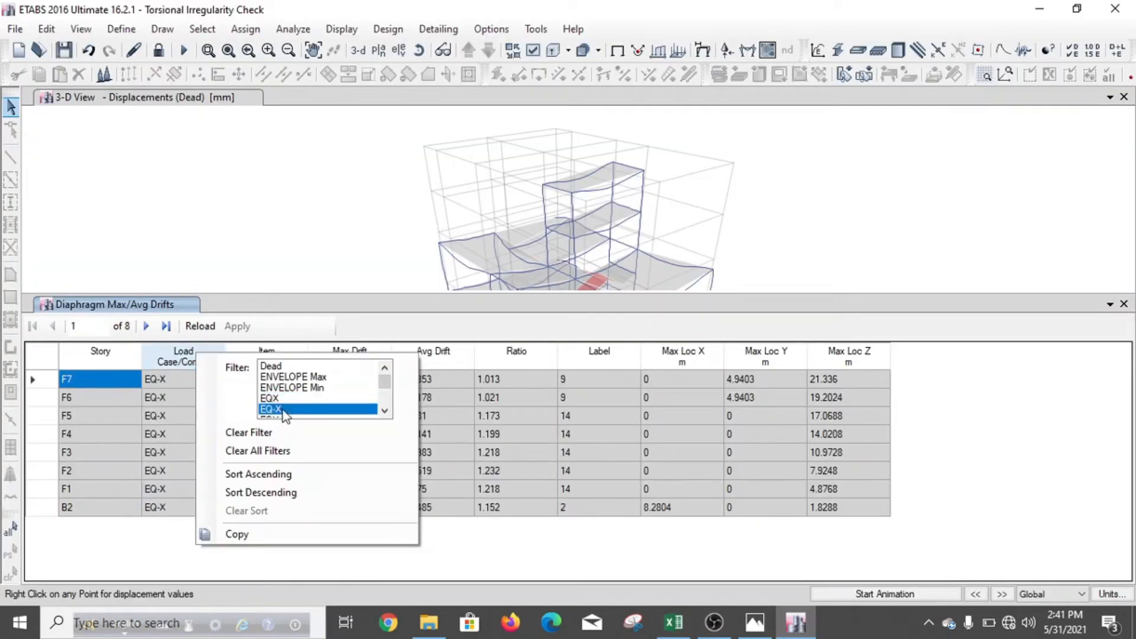
pyautogui.click(310, 304)
# Copy the EQ-X Max Drift, Avg Drift and Ratio values for all stories into Excel's EX-X 2 Direction table, starting at P4
pyautogui.moveTo(335, 379); pyautogui.dragTo(515, 515)
pyautogui.rightClick(332, 381)
pyautogui.click(374, 416)
pyautogui.click(673, 623)
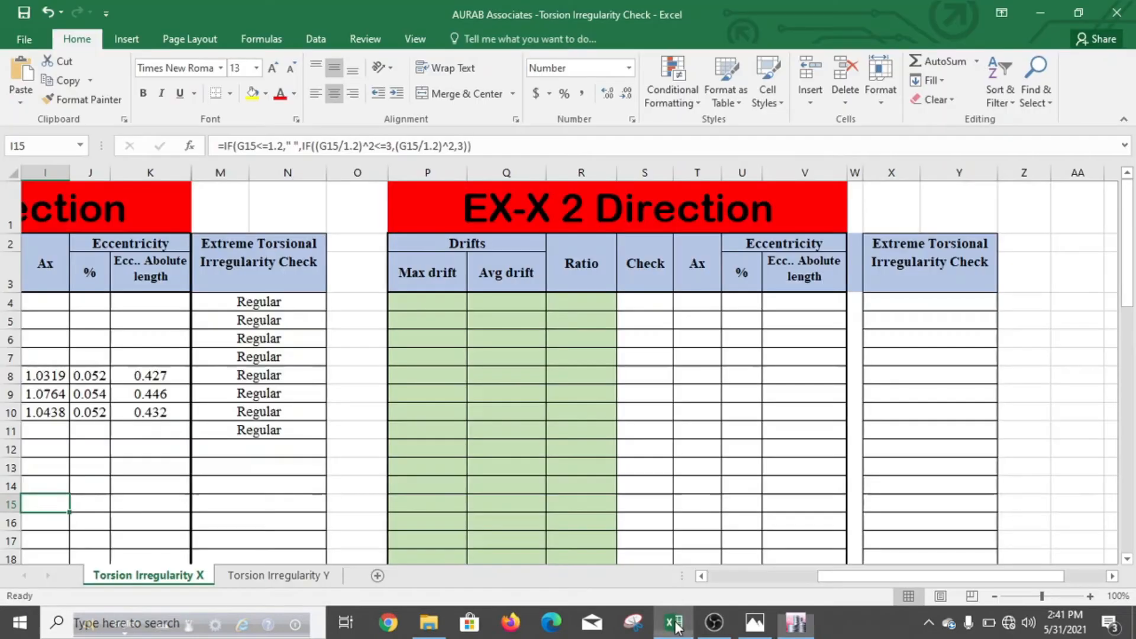
pyautogui.rightClick(411, 309)
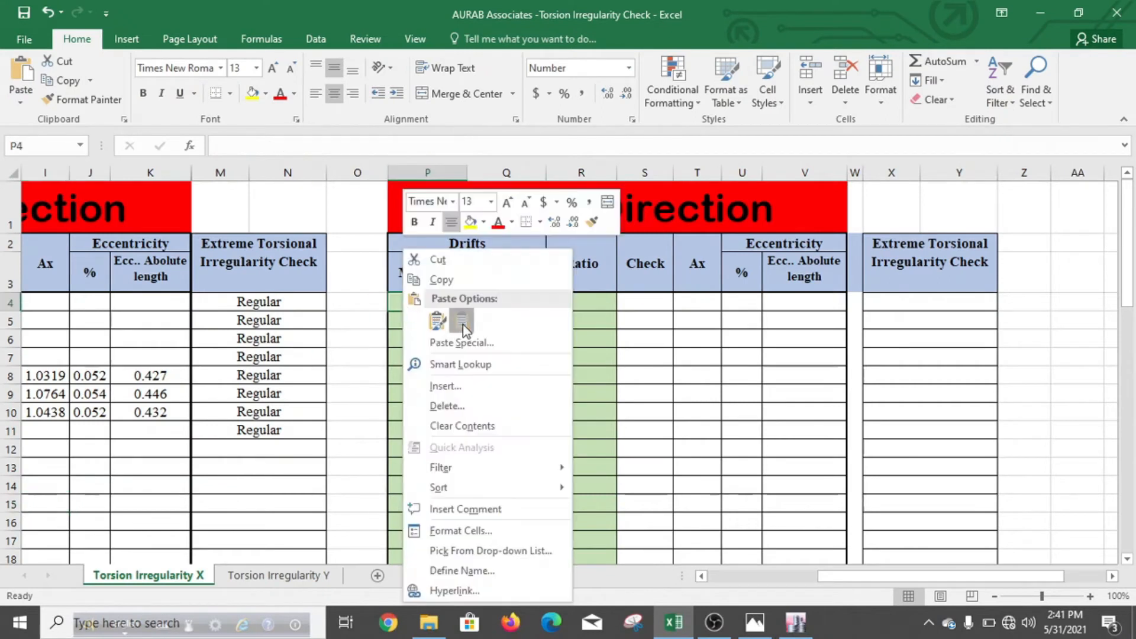
pyautogui.click(438, 320)
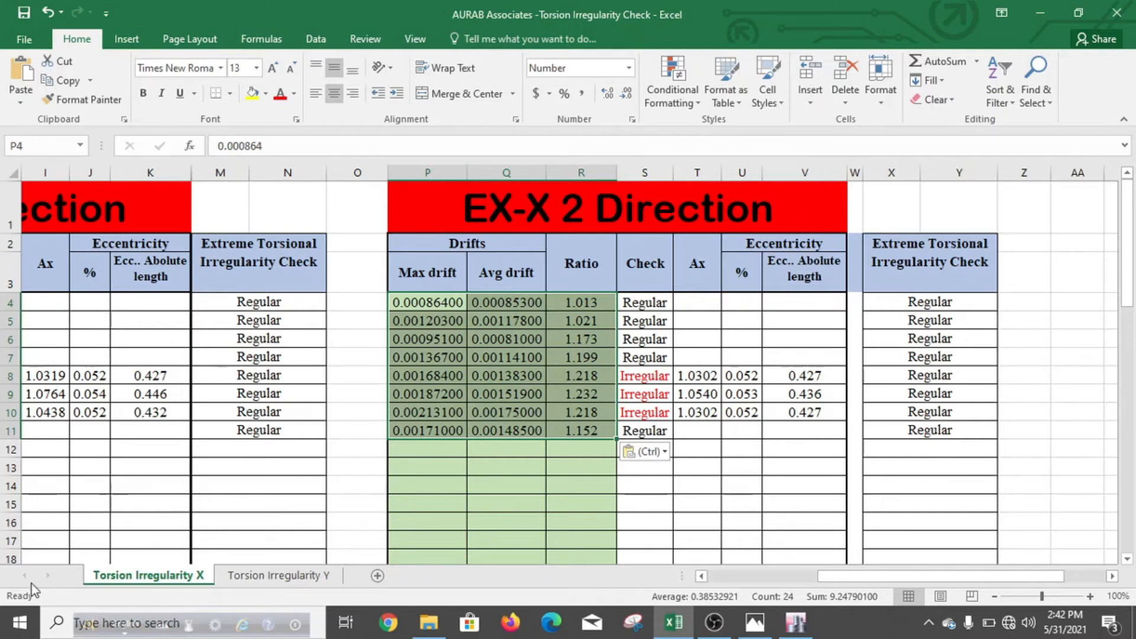
# Open the Torsion Irregularity Y sheet, switch to ETABS and filter the Diaphragm Max/Avg Drifts table by load case EQY
pyautogui.click(238, 581)
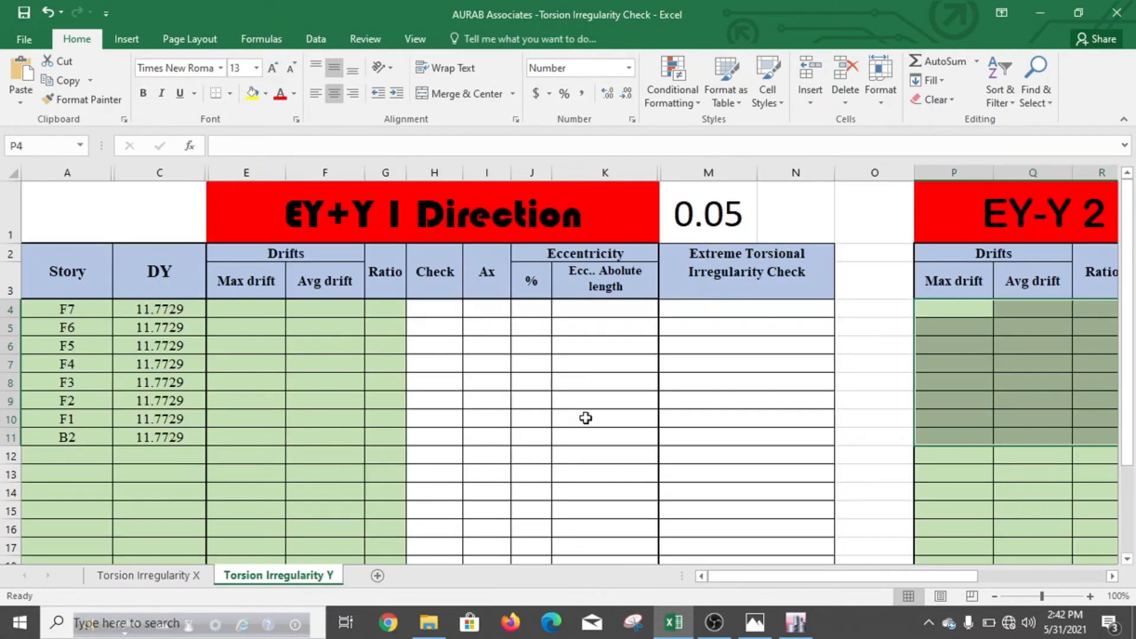
pyautogui.click(796, 623)
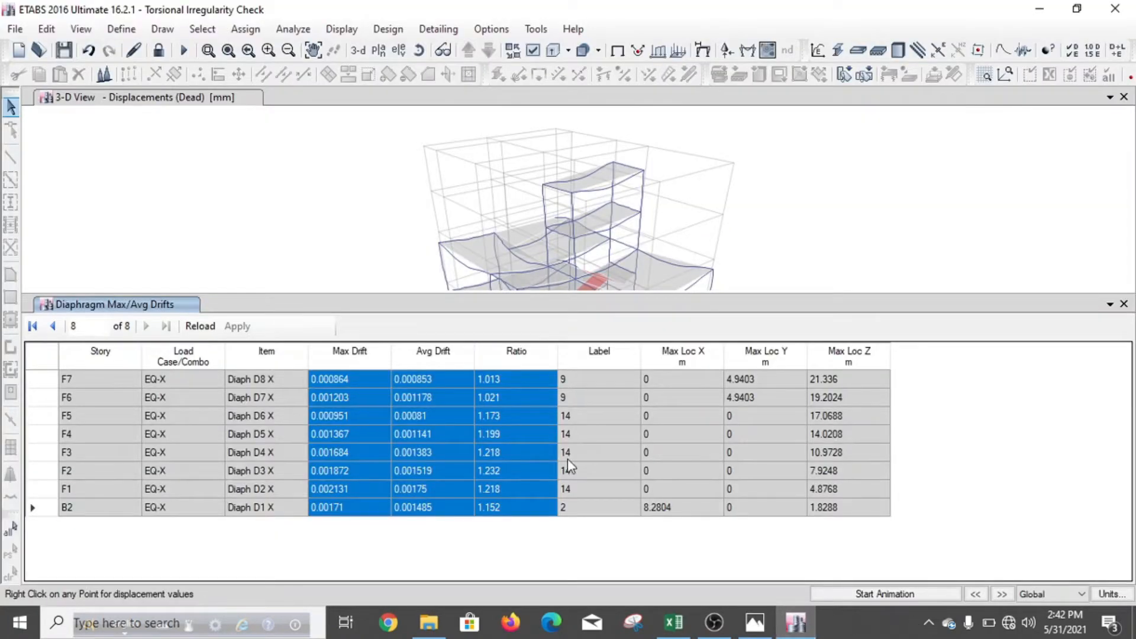
pyautogui.rightClick(172, 364)
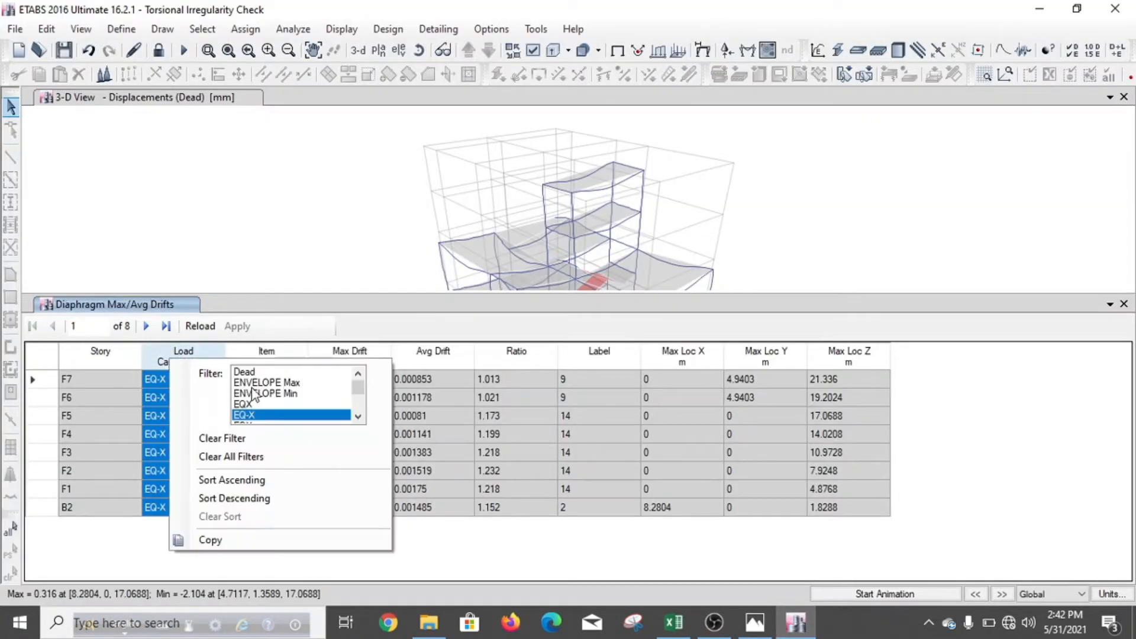
pyautogui.scroll(-1, 252, 393)
pyautogui.click(294, 314)
# Copy the EQY Max Drift, Avg Drift and Ratio values for all stories into Excel's EY+Y 1 Direction table, starting at E4
pyautogui.moveTo(355, 378); pyautogui.dragTo(528, 514)
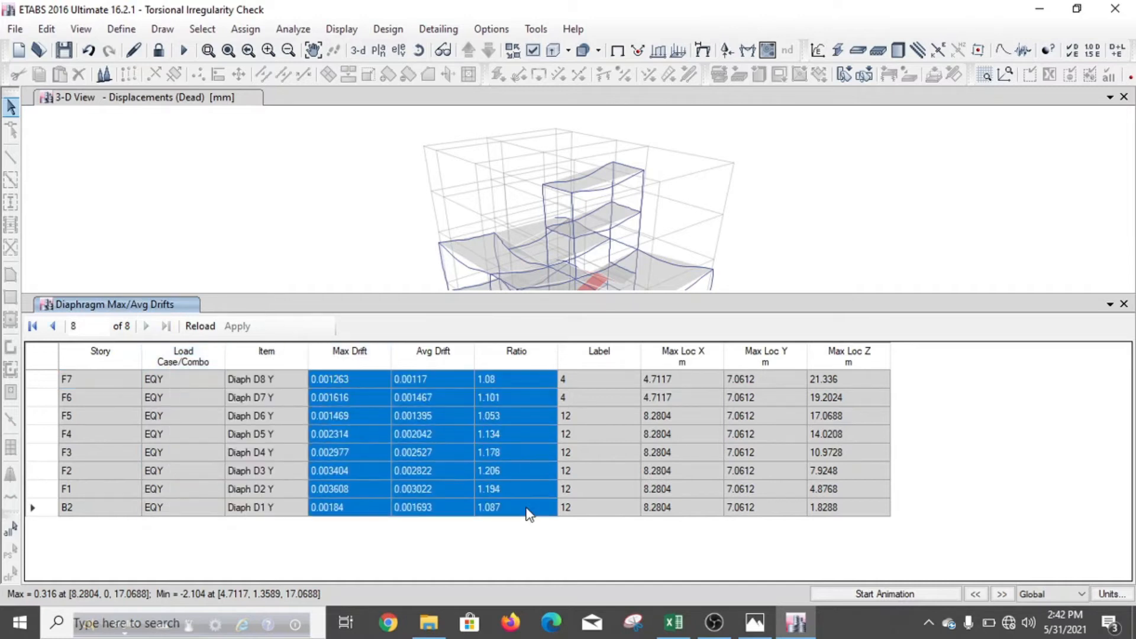
pyautogui.rightClick(332, 381)
pyautogui.click(384, 414)
pyautogui.click(673, 622)
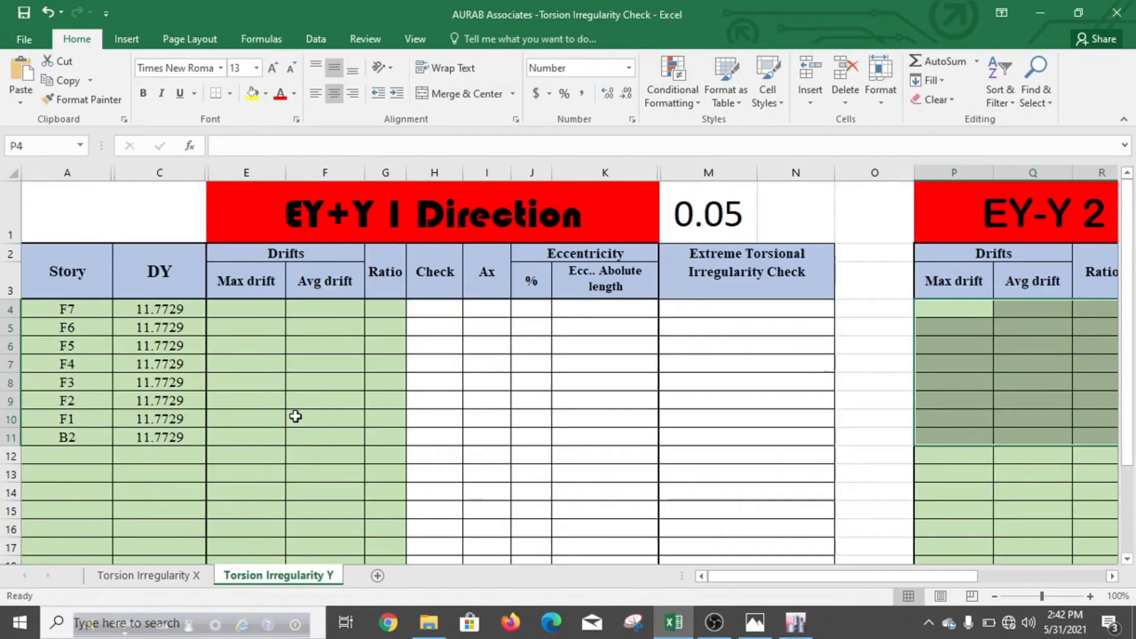
pyautogui.click(244, 304)
pyautogui.rightClick(242, 307)
pyautogui.click(301, 320)
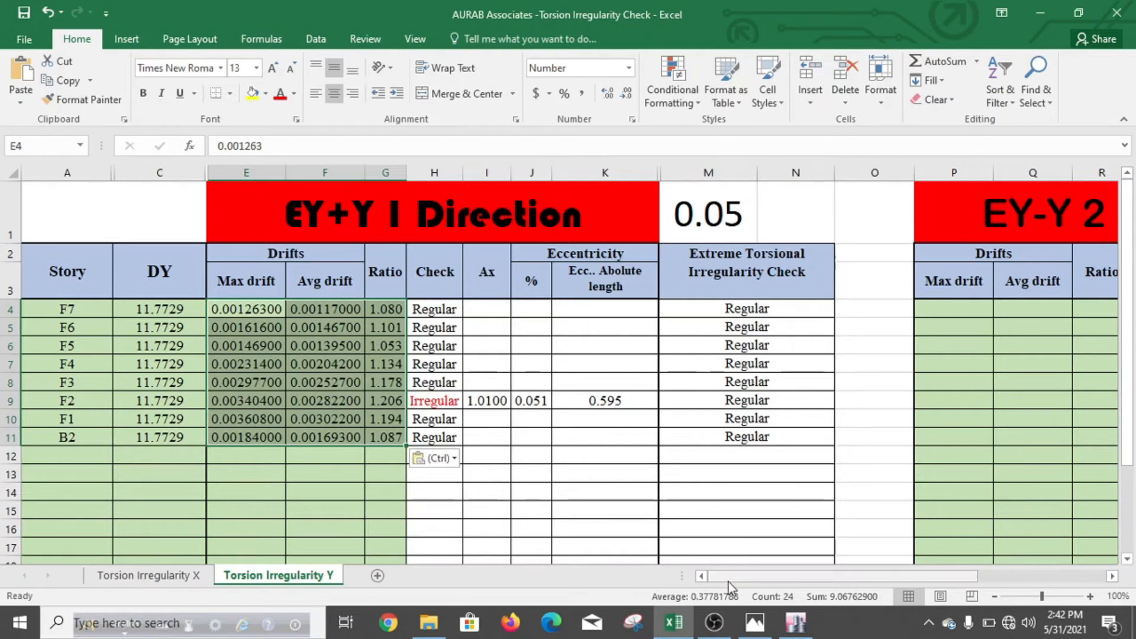
# Switch to ETABS and filter the Diaphragm Max/Avg Drifts table by load case EQ-Y
pyautogui.moveTo(730, 577); pyautogui.dragTo(866, 557)
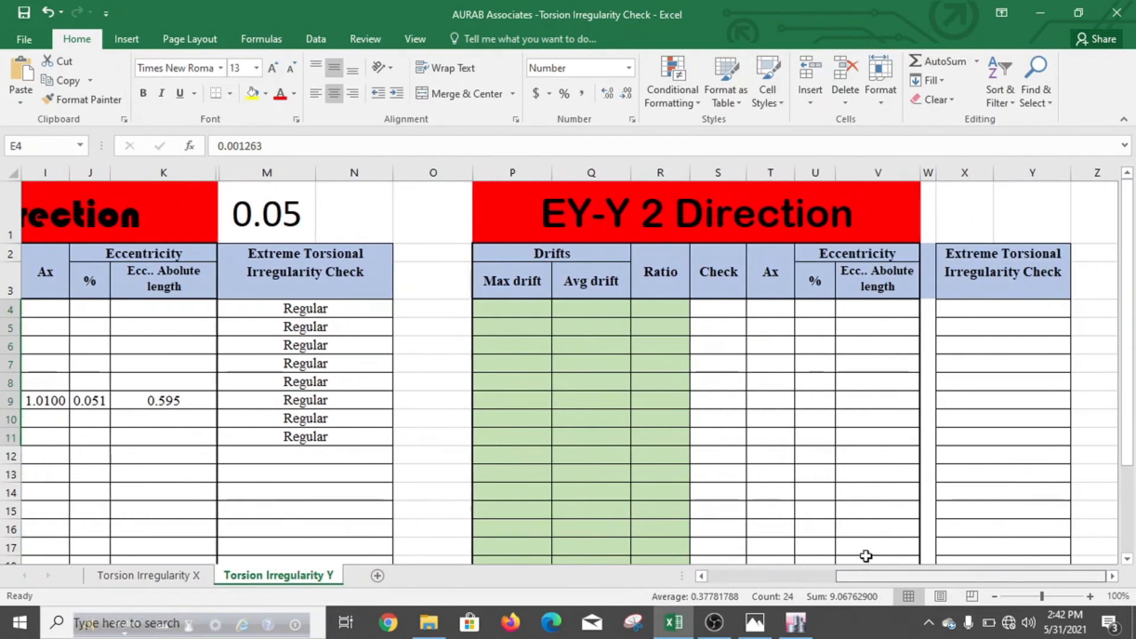
pyautogui.click(793, 622)
pyautogui.click(195, 359)
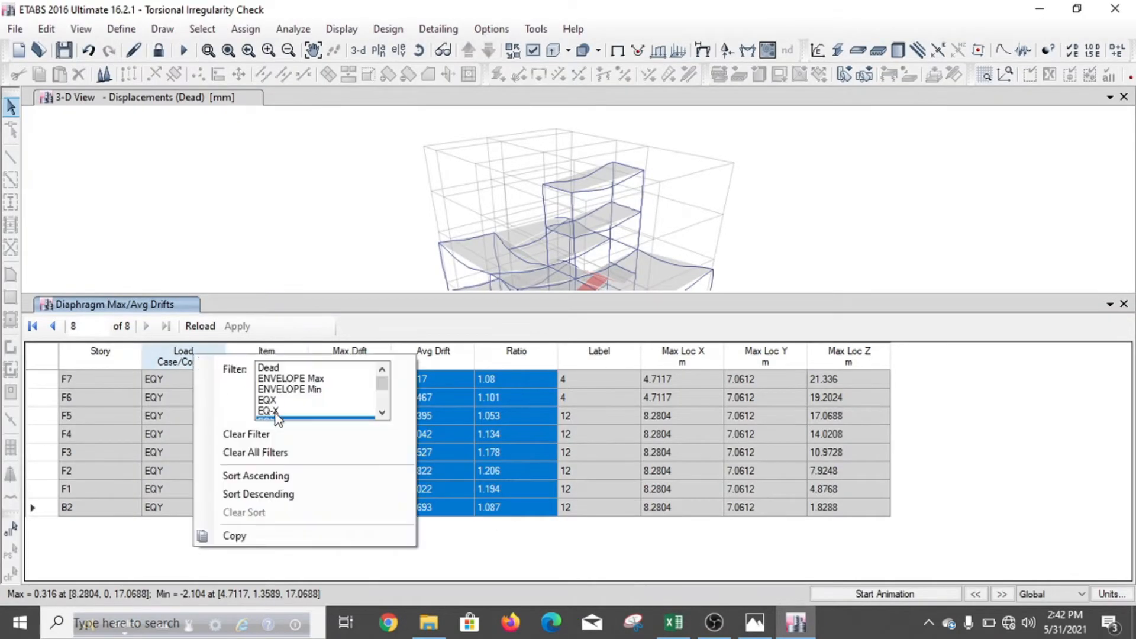
pyautogui.scroll(-1, 281, 415)
pyautogui.click(286, 400)
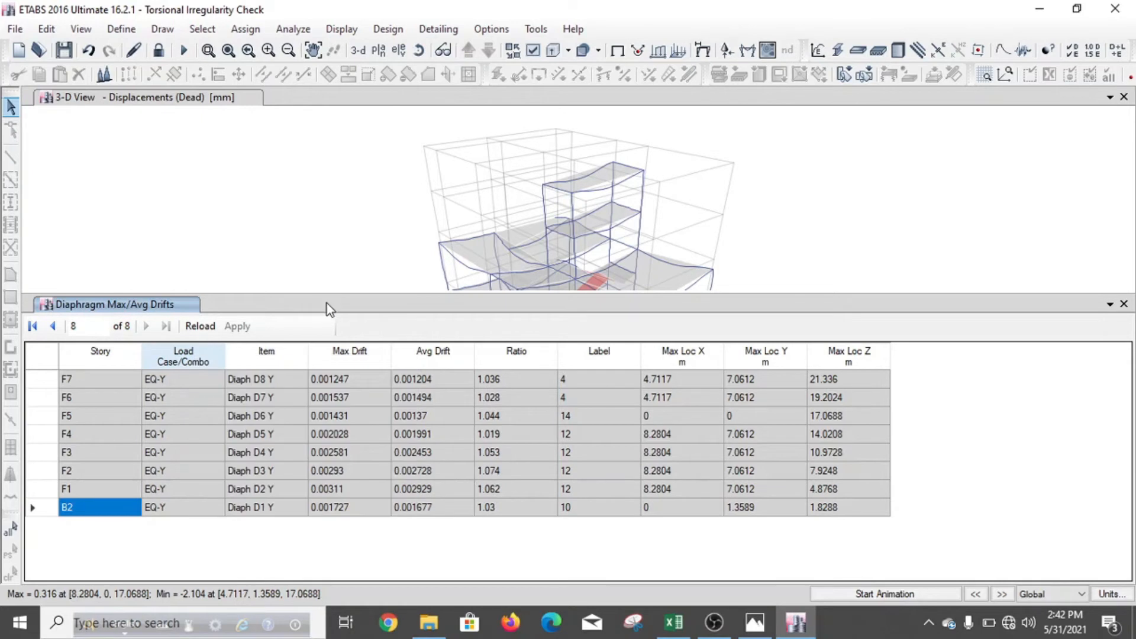
# Copy the EQ-Y Max Drift, Avg Drift and Ratio values for all stories into Excel's EY-Y 2 Direction table, starting at P4
pyautogui.moveTo(323, 382); pyautogui.dragTo(524, 516)
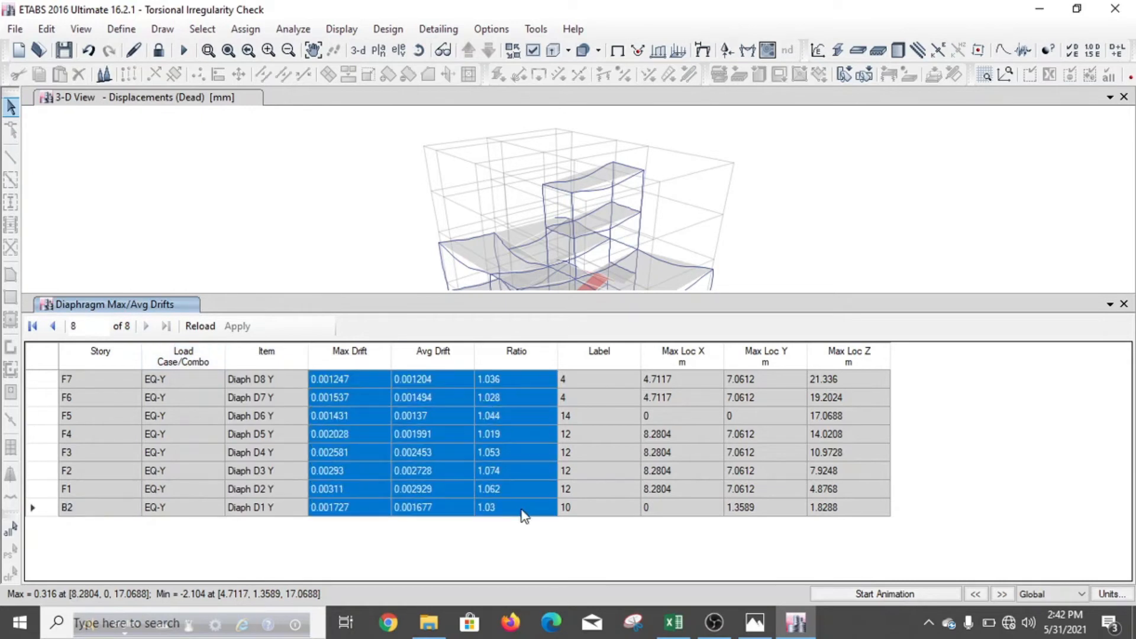
pyautogui.rightClick(341, 374)
pyautogui.click(404, 407)
pyautogui.click(795, 622)
pyautogui.click(495, 311)
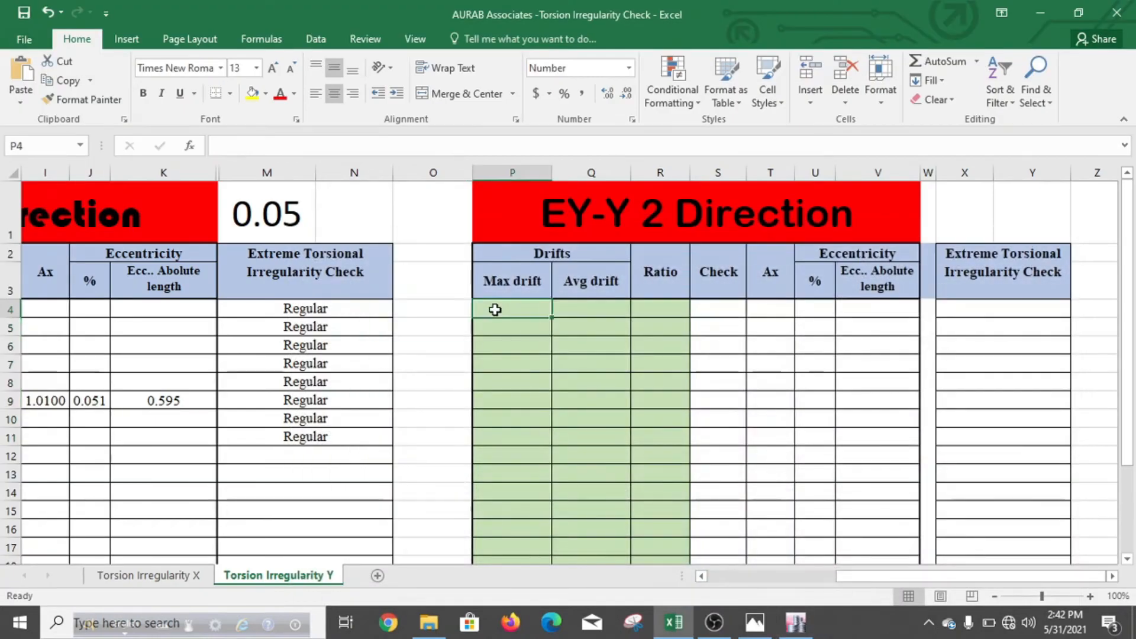
pyautogui.rightClick(495, 311)
pyautogui.click(526, 323)
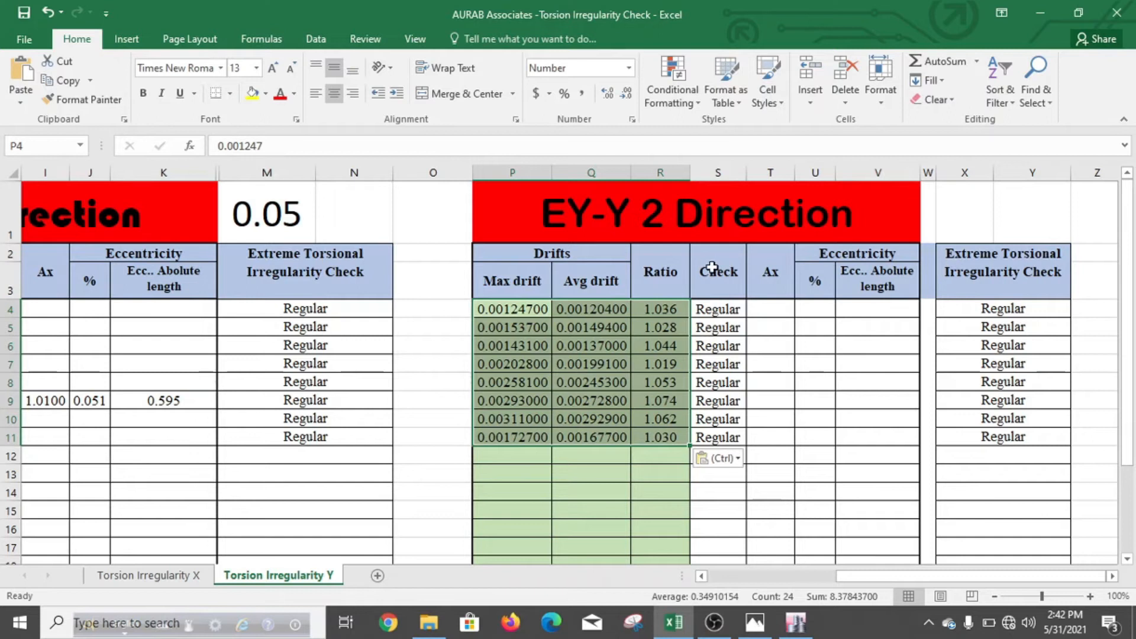
# Review the check results on both sheets and examine the eccentricity percentages of stories F3, F2 and F1 in the EX+X 1 Direction table
pyautogui.moveTo(862, 577); pyautogui.dragTo(766, 577)
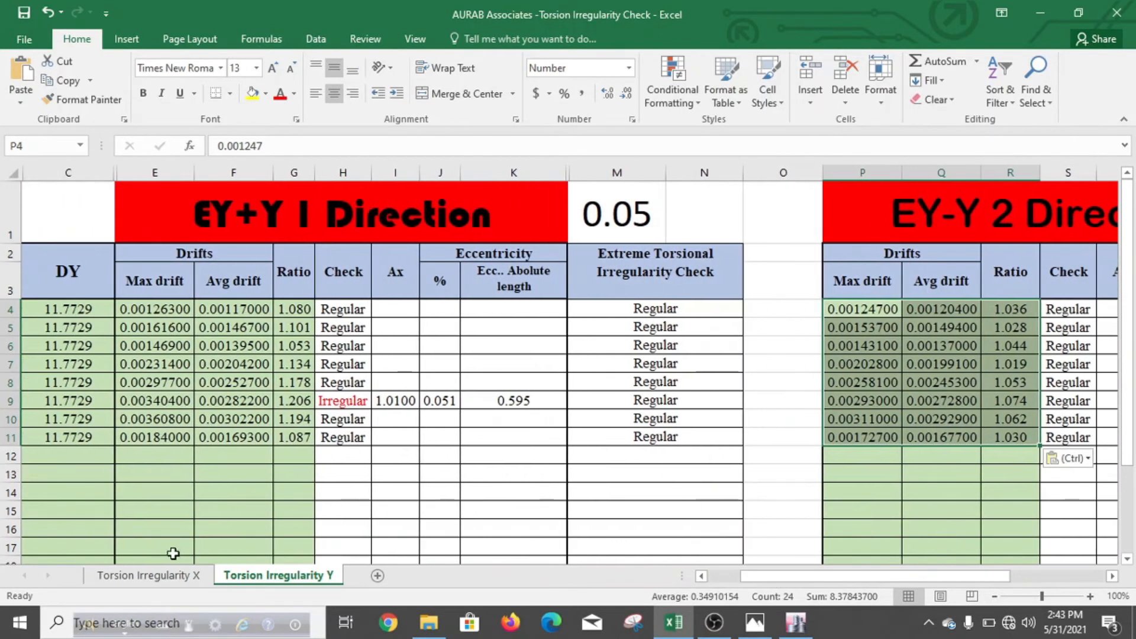
pyautogui.click(172, 575)
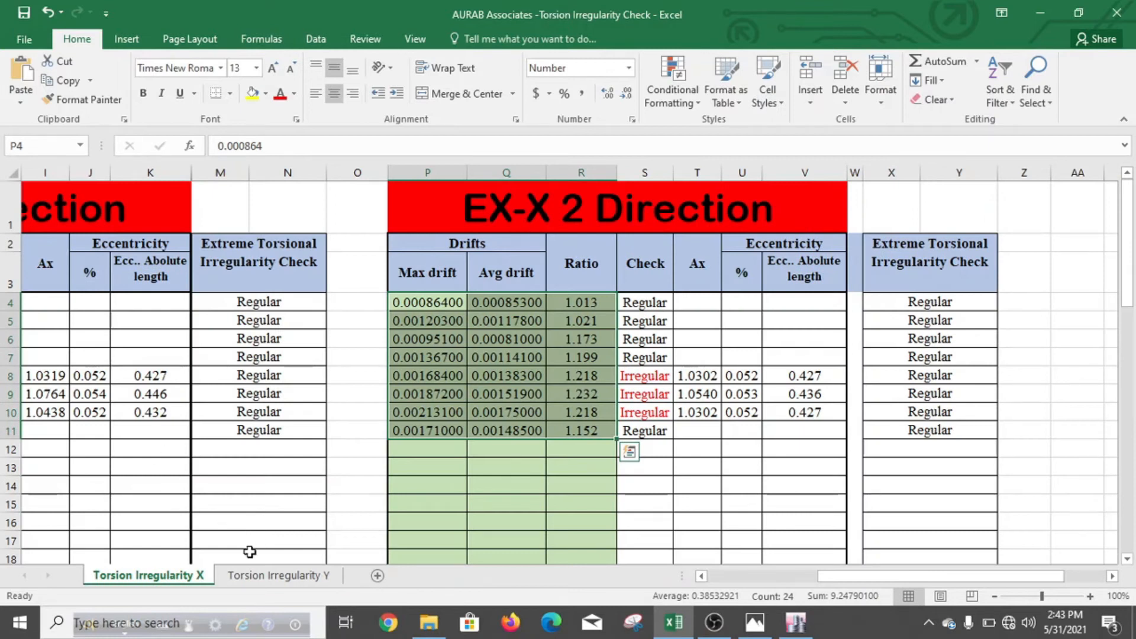
pyautogui.moveTo(846, 576); pyautogui.dragTo(664, 586)
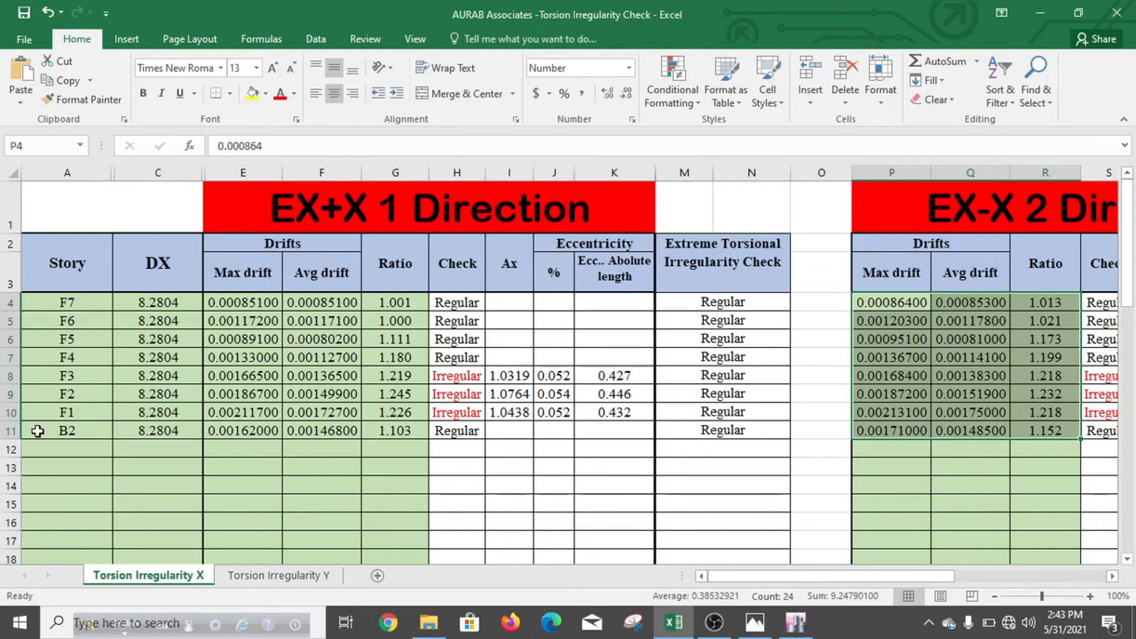
pyautogui.click(549, 377)
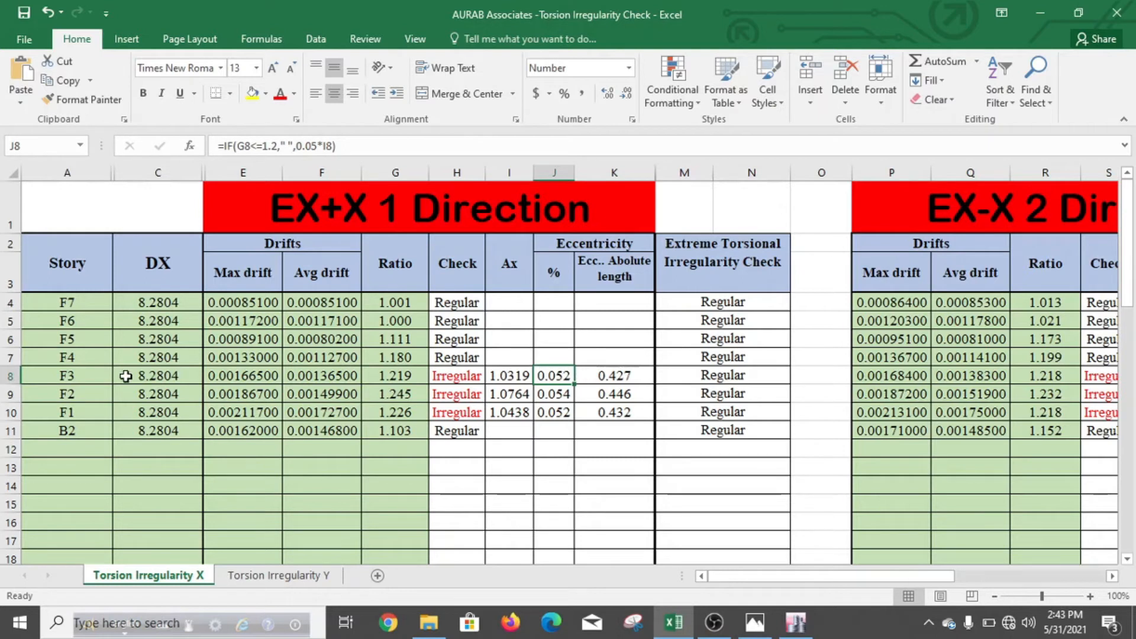
pyautogui.click(563, 400)
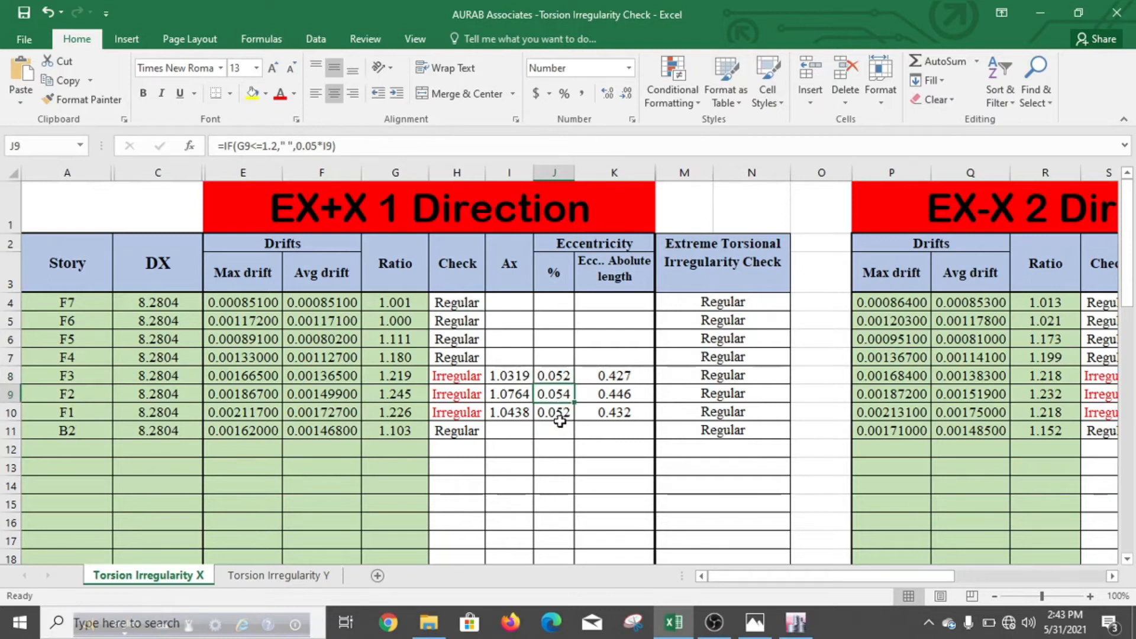
pyautogui.click(565, 422)
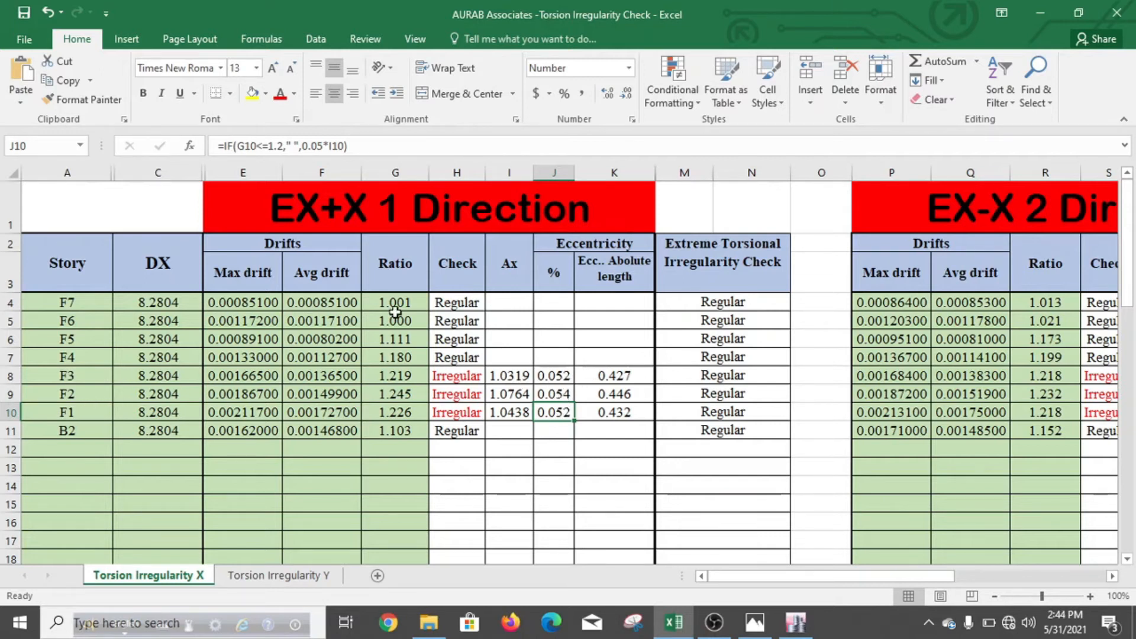
pyautogui.scroll(-2, 515, 296)
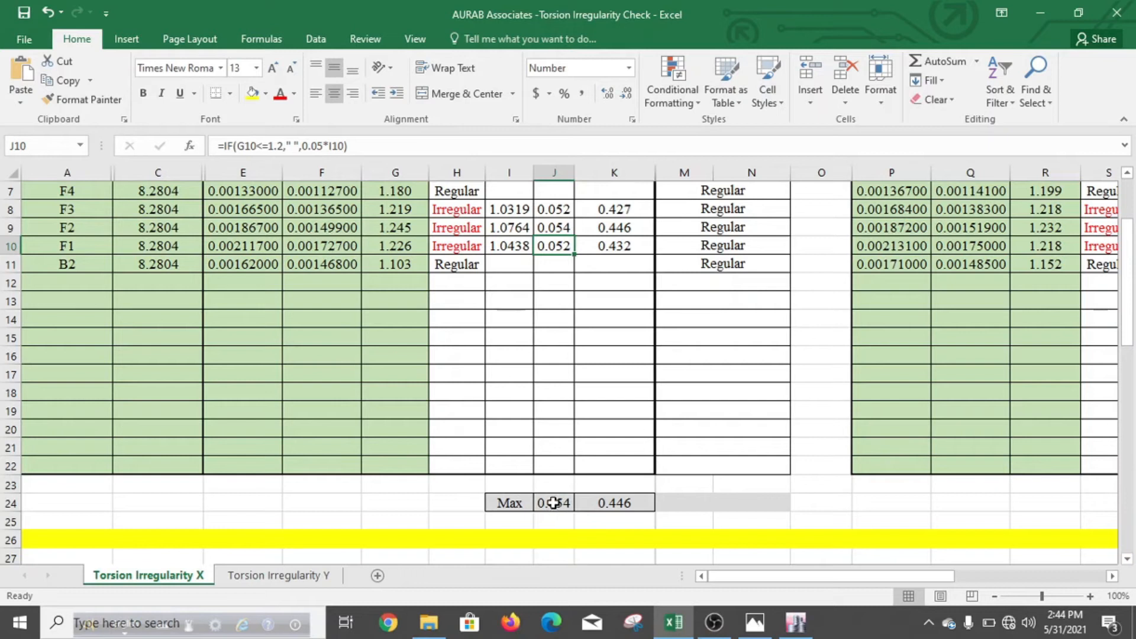
pyautogui.scroll(2, 514, 299)
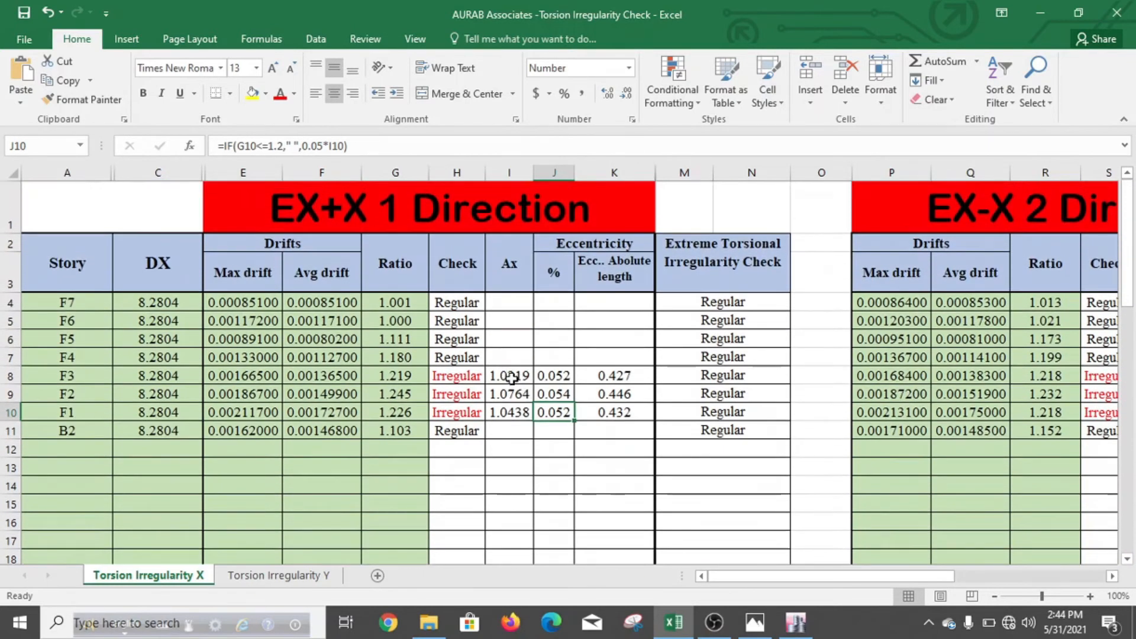
# Inspect the Ax formula for story F3 and compare it with the amplification factor equation in the BNBC 2020 TORSIONAL IRREGULARITY 3 image
pyautogui.click(512, 377)
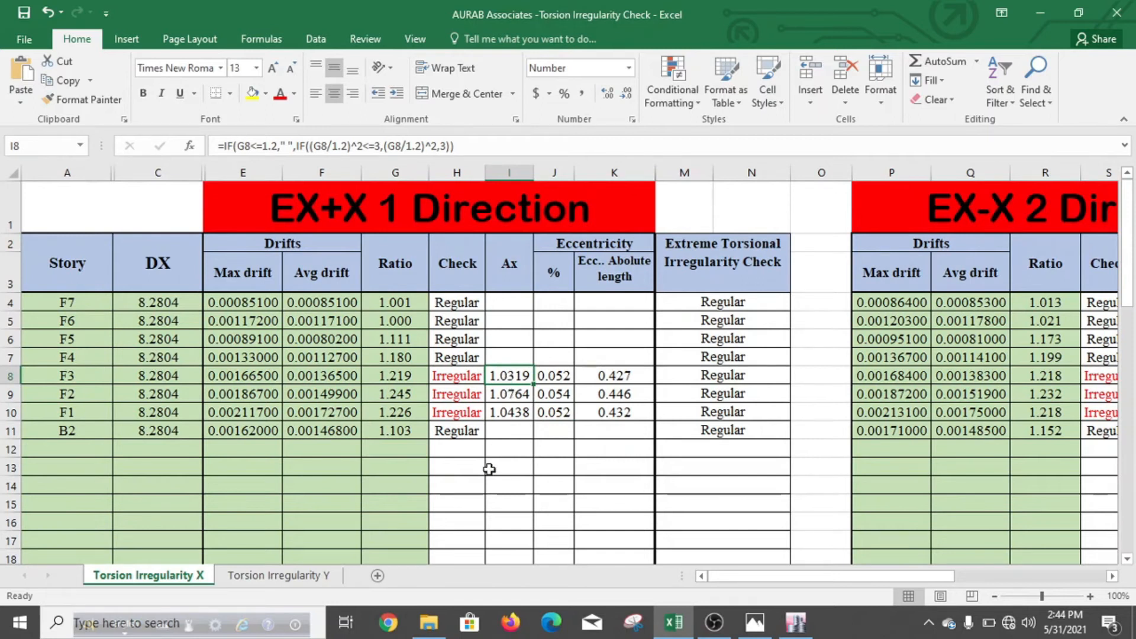
pyautogui.click(755, 622)
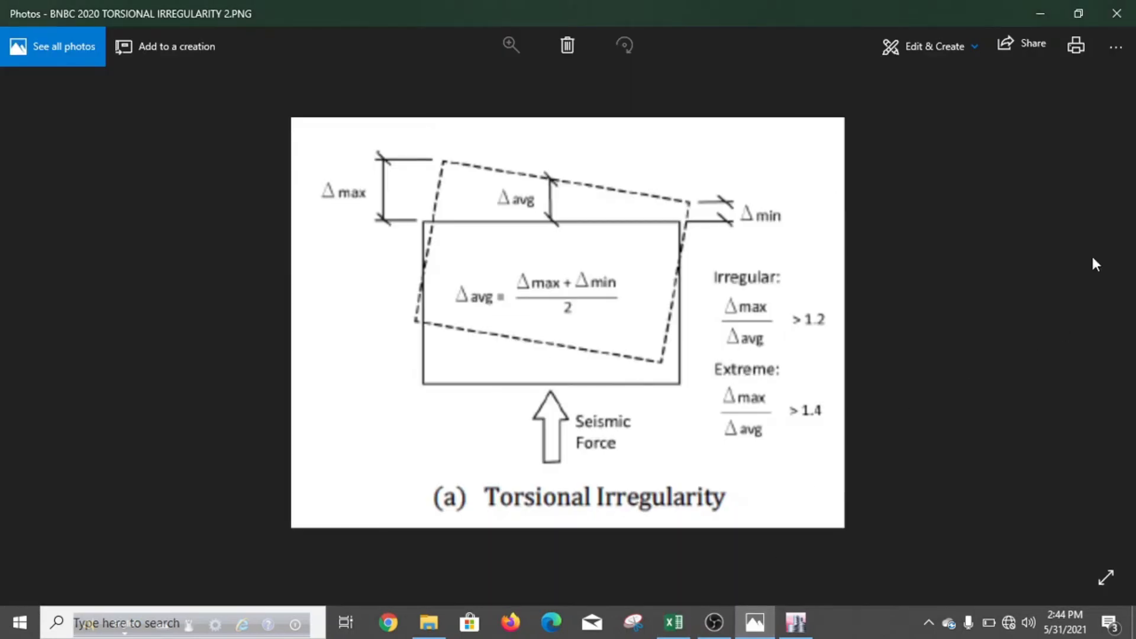
pyautogui.scroll(-2, 484, 243)
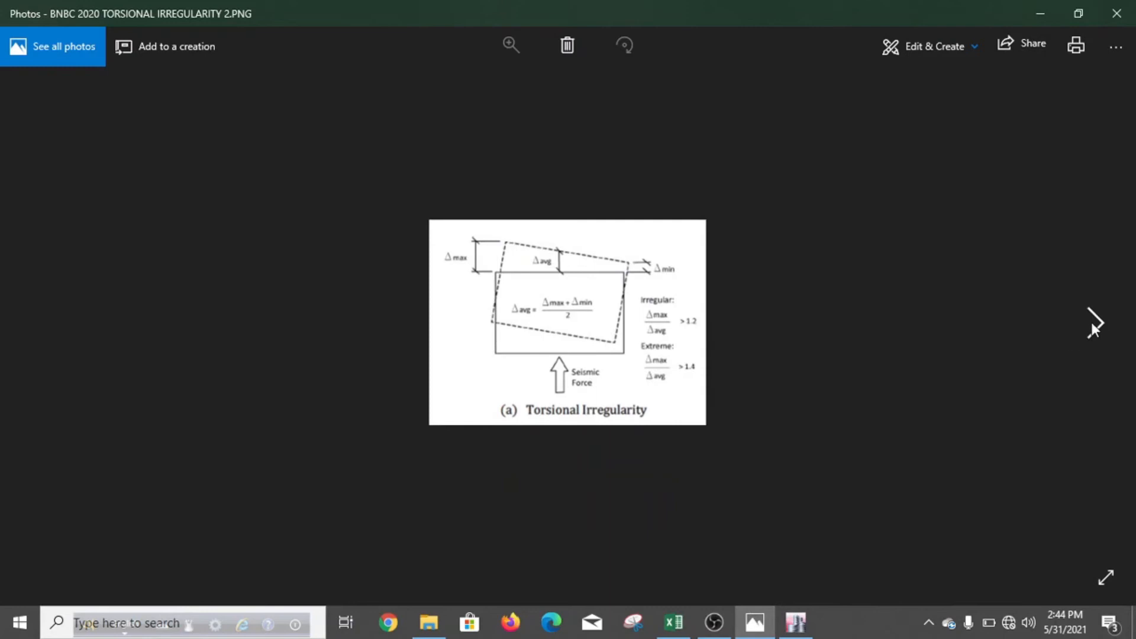
pyautogui.click(1092, 322)
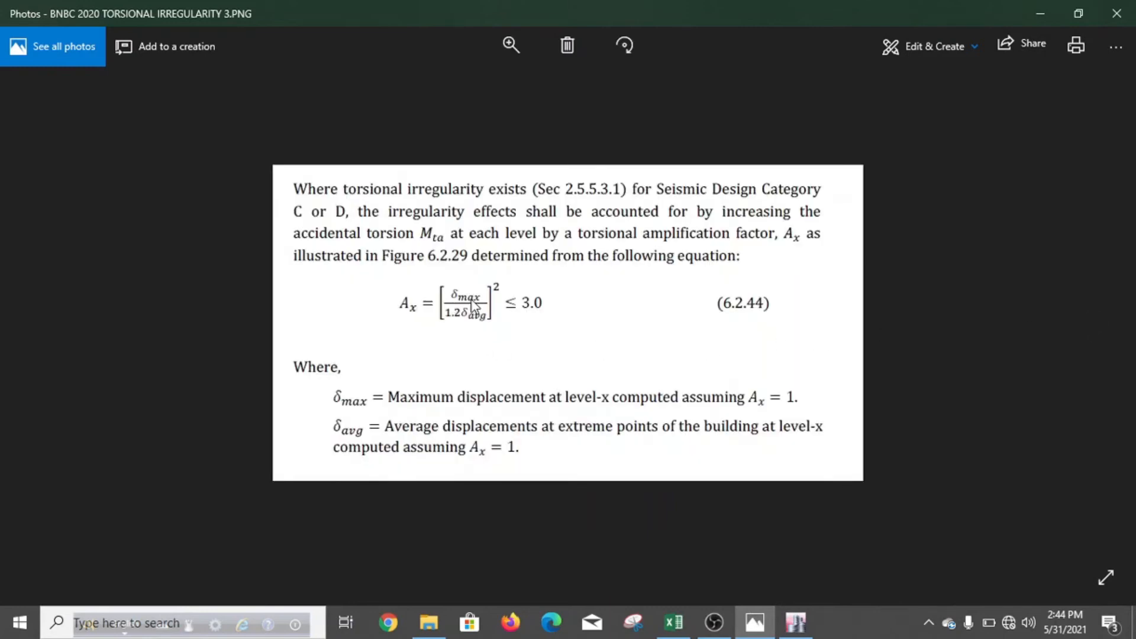
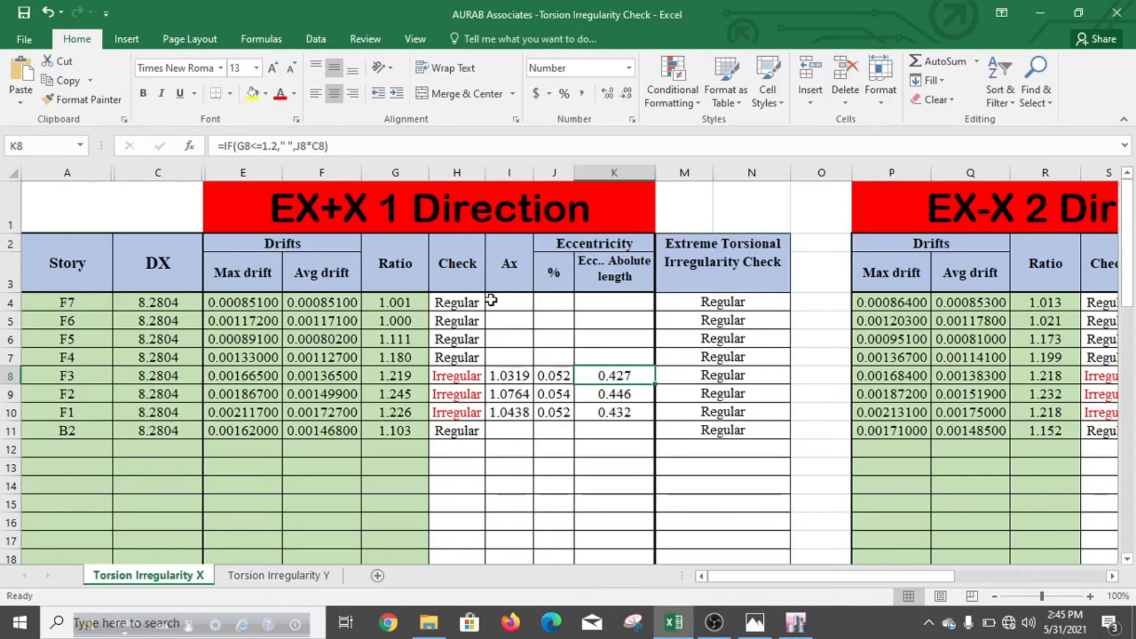
# Examine the maximum eccentricity percentage in cell J24 below the EX+X 1 Direction table
pyautogui.scroll(-2, 471, 287)
pyautogui.scroll(1, 472, 287)
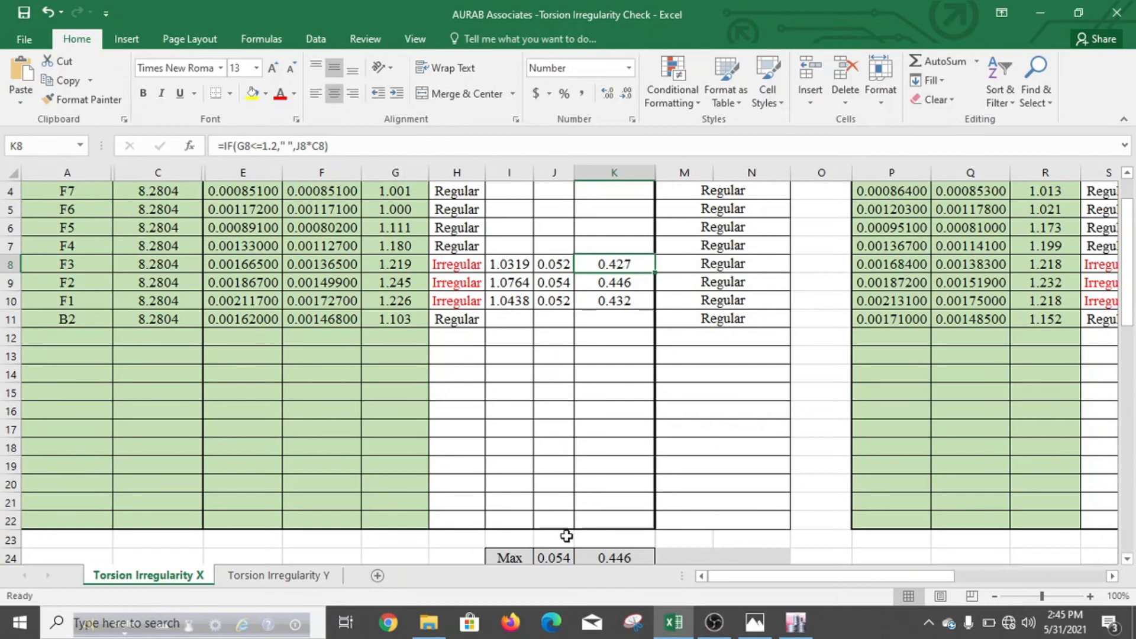
pyautogui.scroll(-1, 567, 513)
pyautogui.click(562, 507)
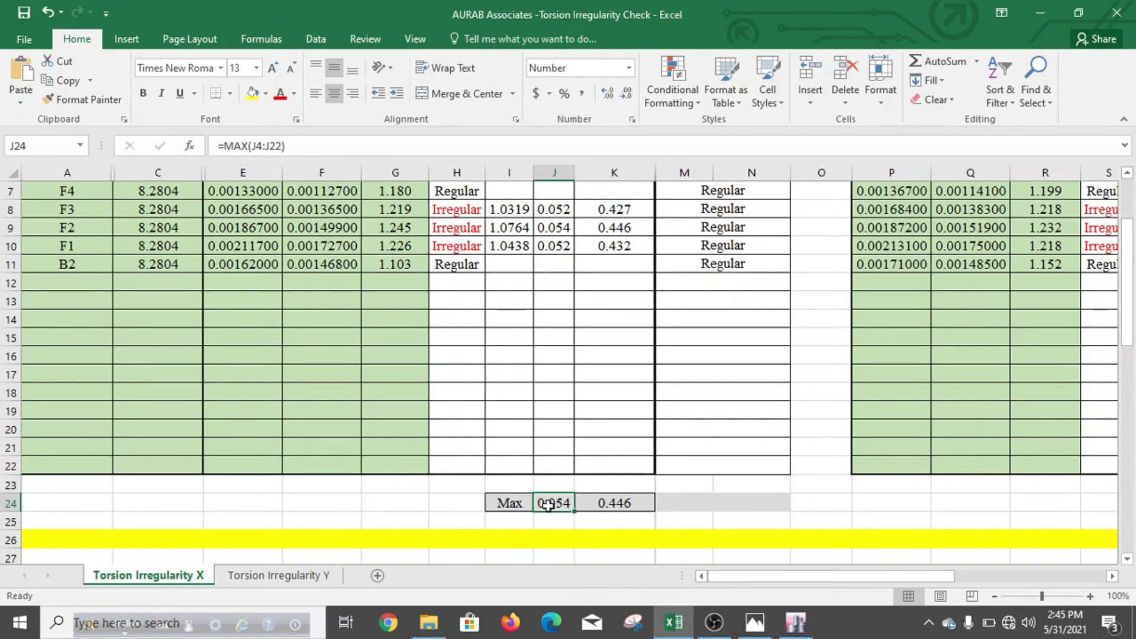
pyautogui.scroll(2, 521, 457)
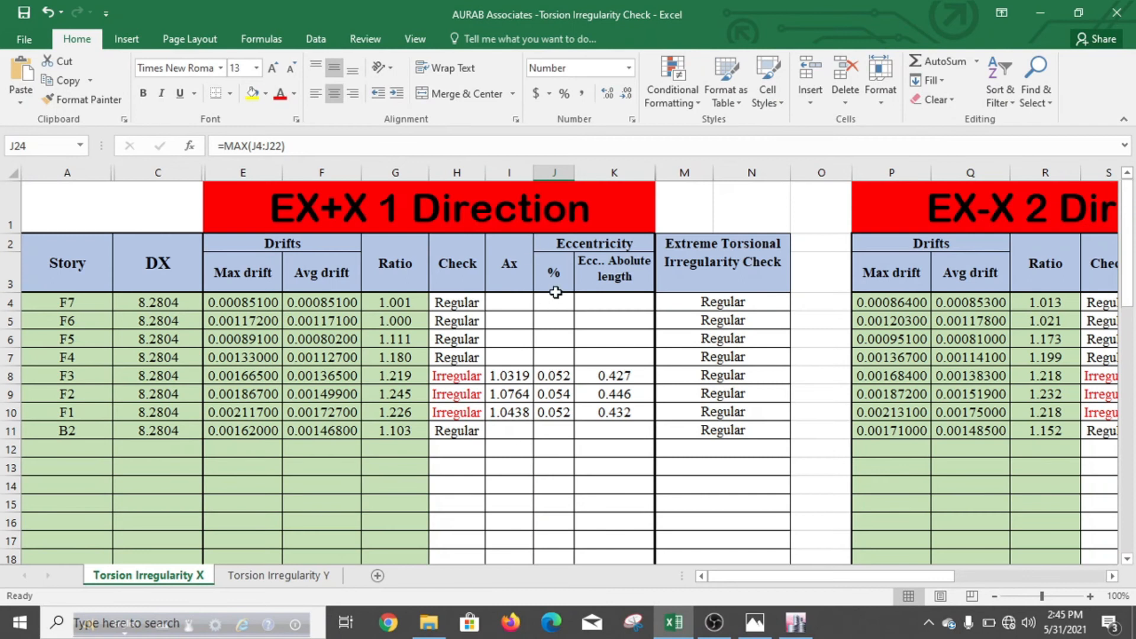
pyautogui.scroll(-2, 555, 332)
# Switch to ETABS, close the Diaphragm Max/Avg Drifts table and unlock the model, deleting the analysis results
pyautogui.click(795, 622)
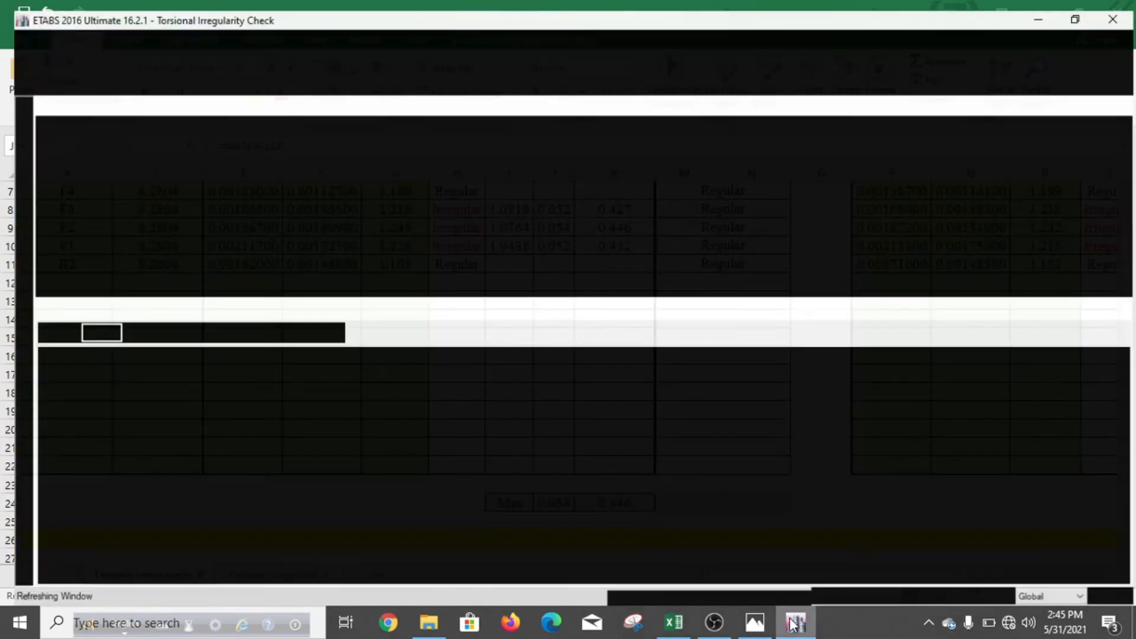
pyautogui.click(1125, 306)
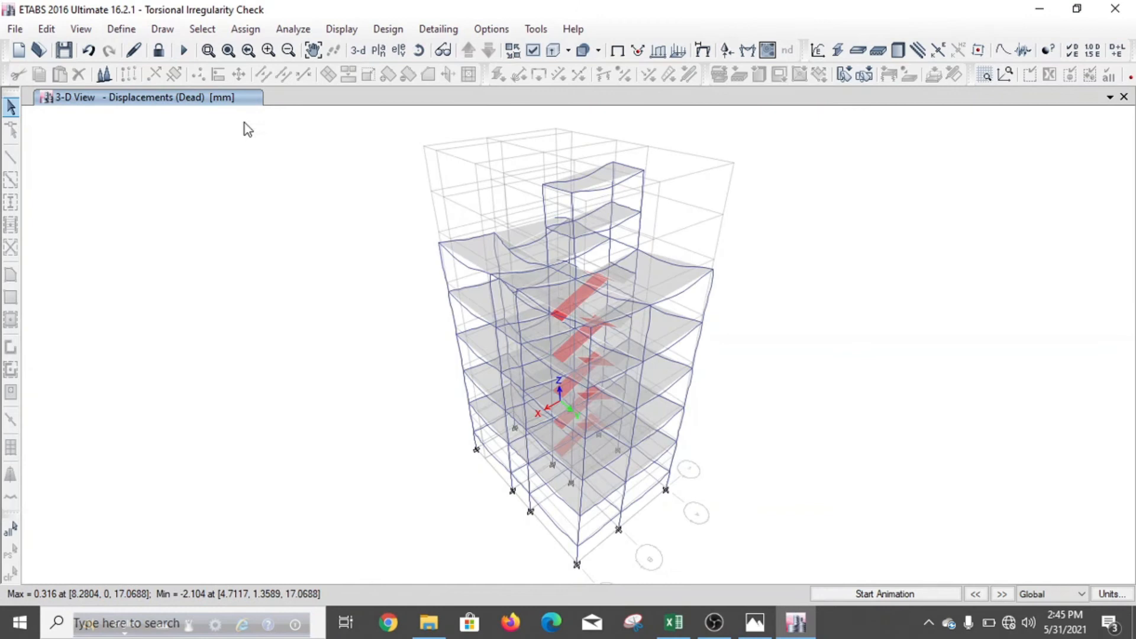
pyautogui.click(159, 51)
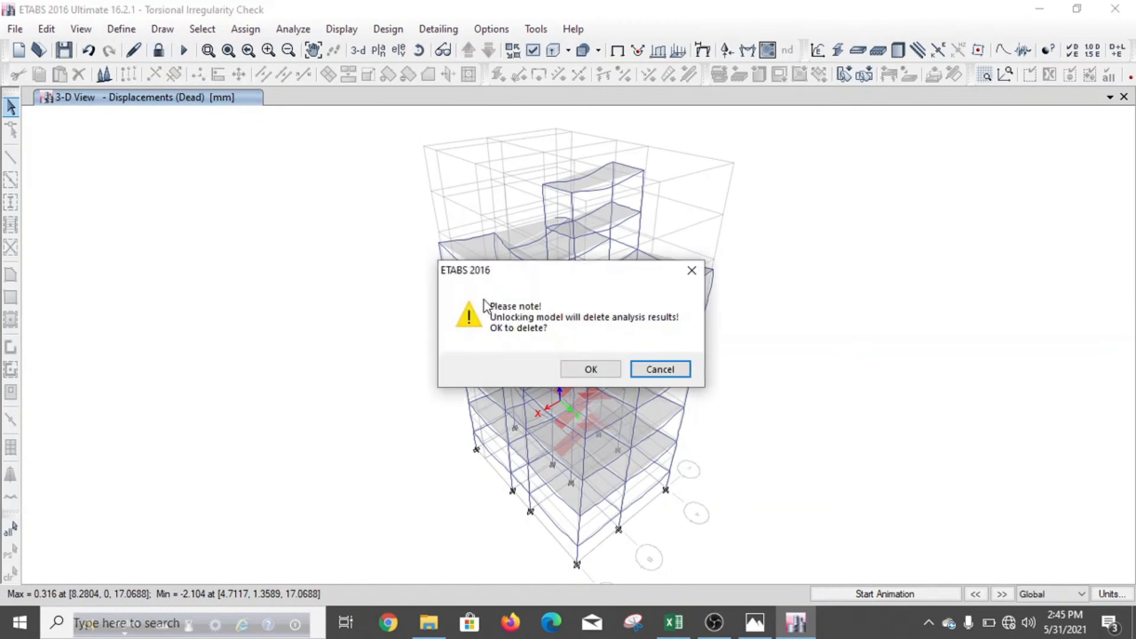
pyautogui.click(579, 368)
# Open the ASCE 7-05 seismic loading definition of the EQ+X load pattern
pyautogui.click(121, 30)
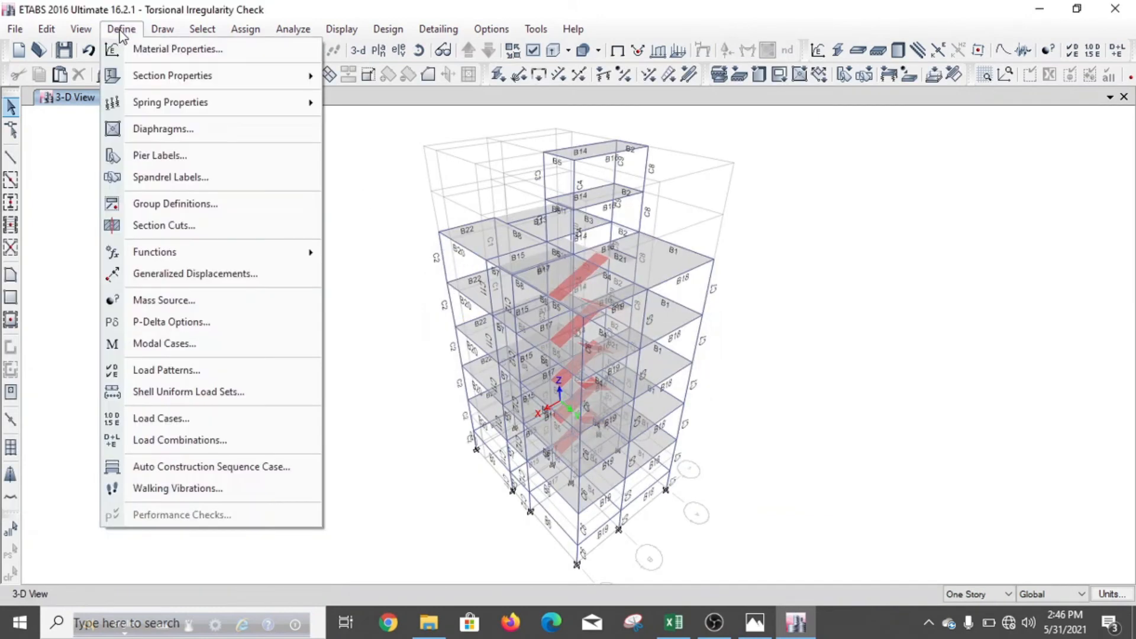
pyautogui.click(212, 372)
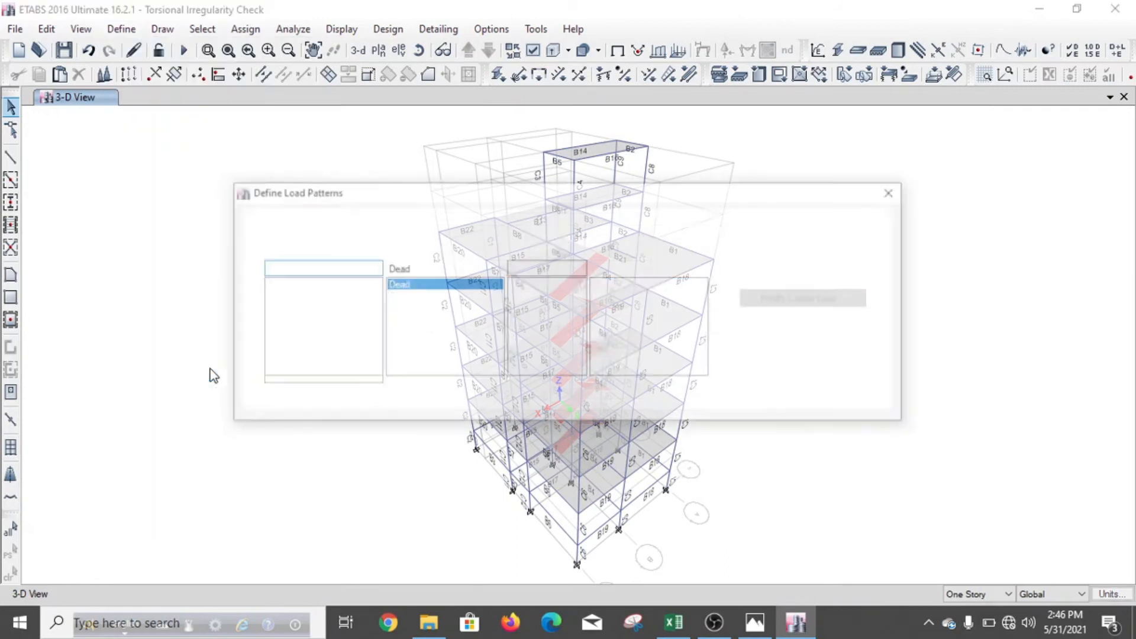
pyautogui.click(285, 341)
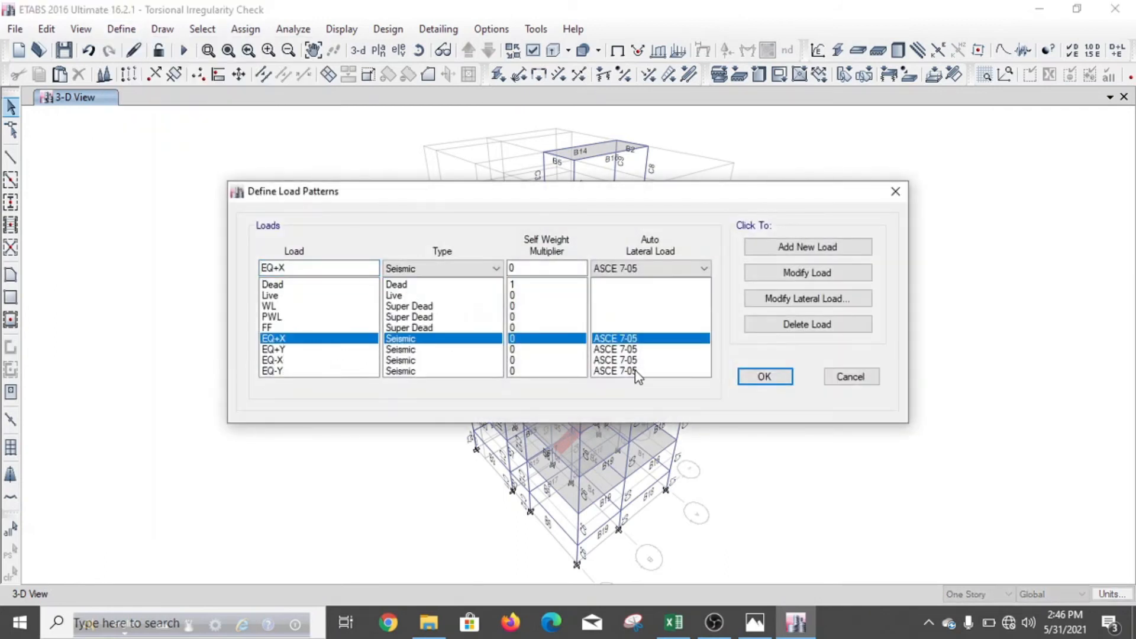
pyautogui.click(765, 299)
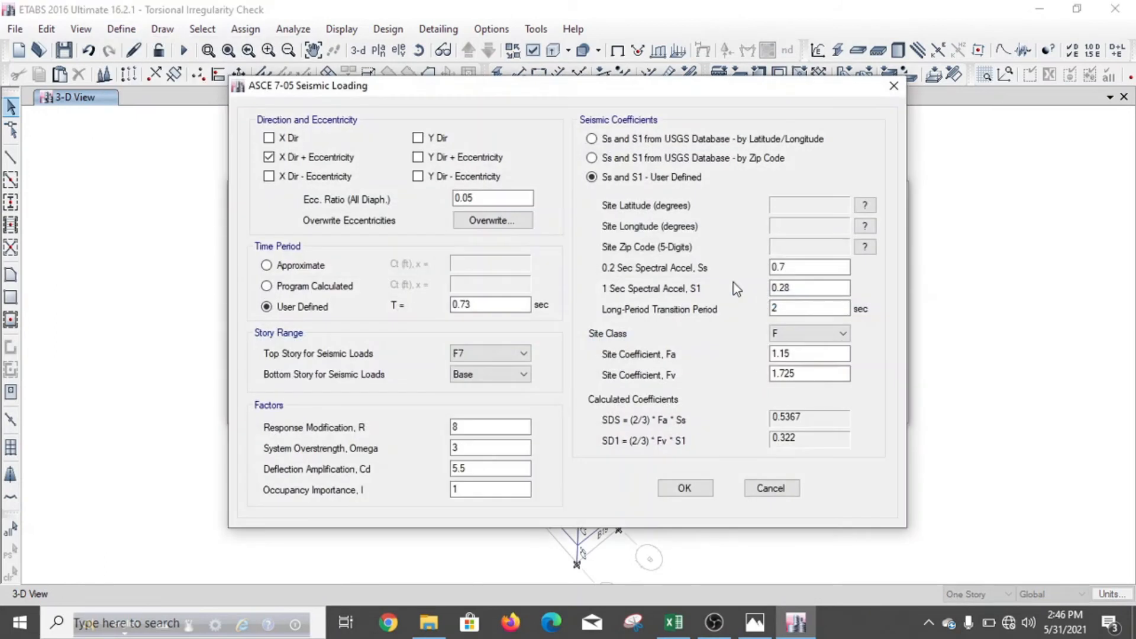
pyautogui.moveTo(492, 196); pyautogui.dragTo(334, 200)
pyautogui.hotkey('ctrl', 'v')
pyautogui.press('BackSpace')
pyautogui.press('BackSpace')
pyautogui.press('BackSpace')
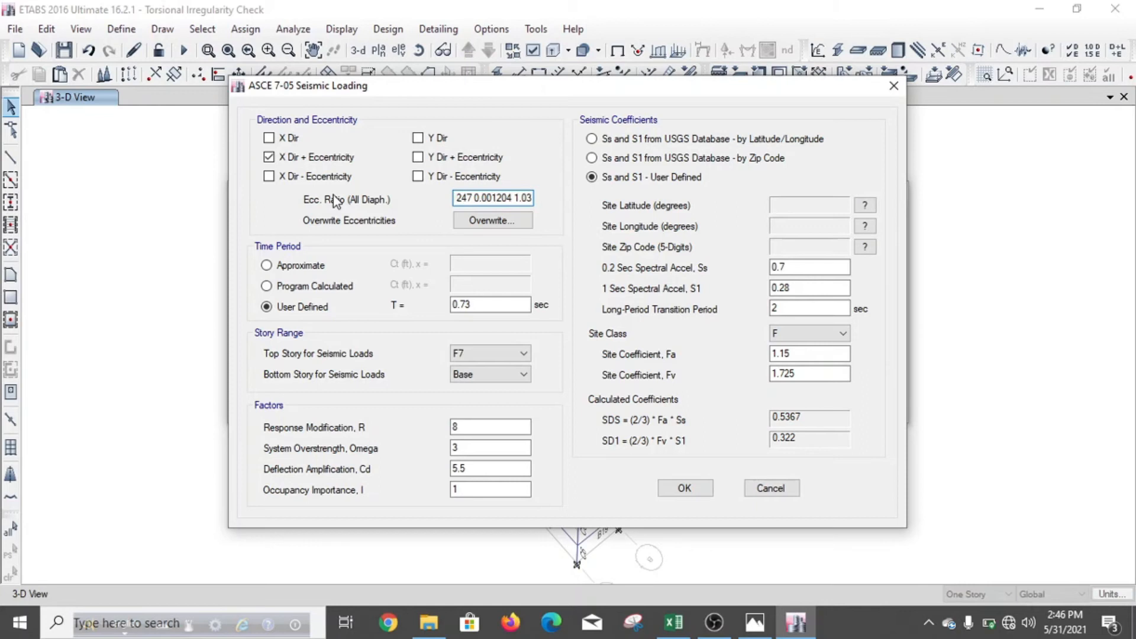
pyautogui.press('BackSpace')
pyautogui.press('BackSpace')
pyautogui.press('BackSpace')
pyautogui.press('BackSpace')
pyautogui.press('BackSpace')
pyautogui.press('BackSpace')
pyautogui.press('BackSpace')
pyautogui.press('BackSpace')
pyautogui.press('BackSpace')
pyautogui.press('BackSpace')
pyautogui.press('BackSpace')
pyautogui.press('BackSpace')
pyautogui.press('BackSpace')
pyautogui.press('BackSpace')
pyautogui.press('BackSpace')
pyautogui.press('BackSpace')
pyautogui.press('BackSpace')
pyautogui.press('BackSpace')
pyautogui.press('BackSpace')
pyautogui.press('BackSpace')
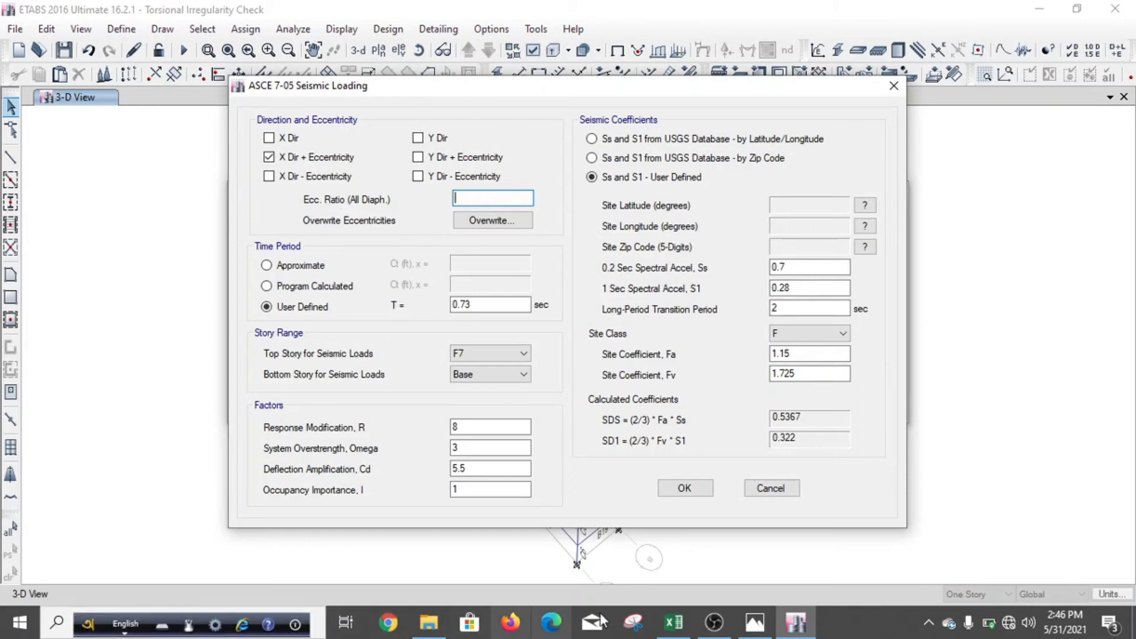
# Copy the maximum eccentricity 0.054 from cell J24 in Excel and paste it as the EQ+X eccentricity ratio in ETABS
pyautogui.click(674, 622)
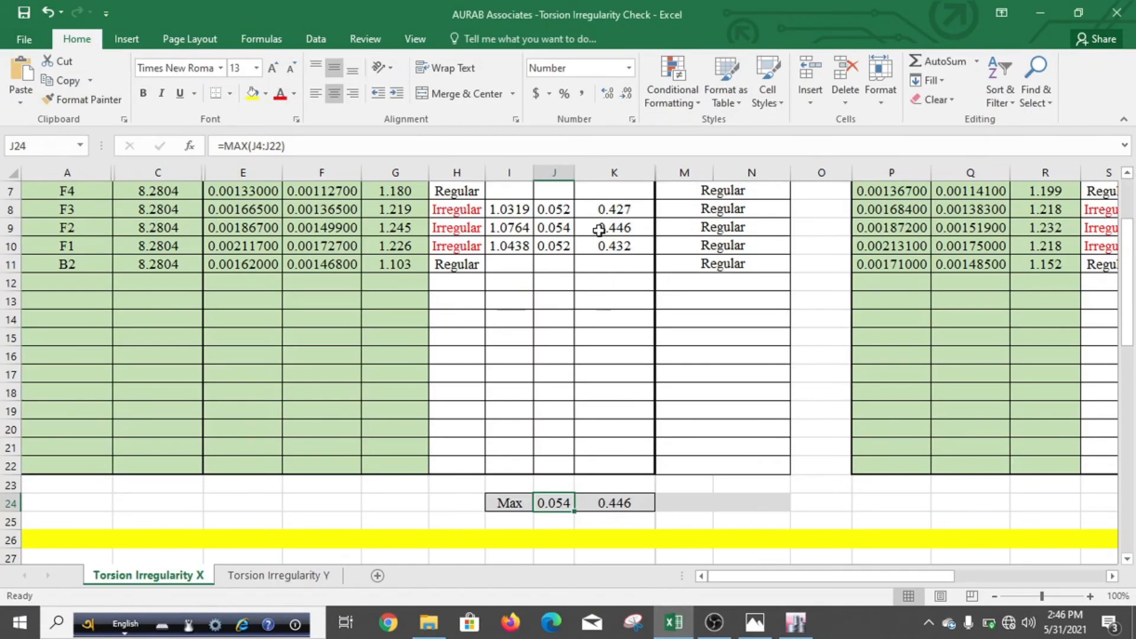
pyautogui.rightClick(563, 503)
pyautogui.click(625, 185)
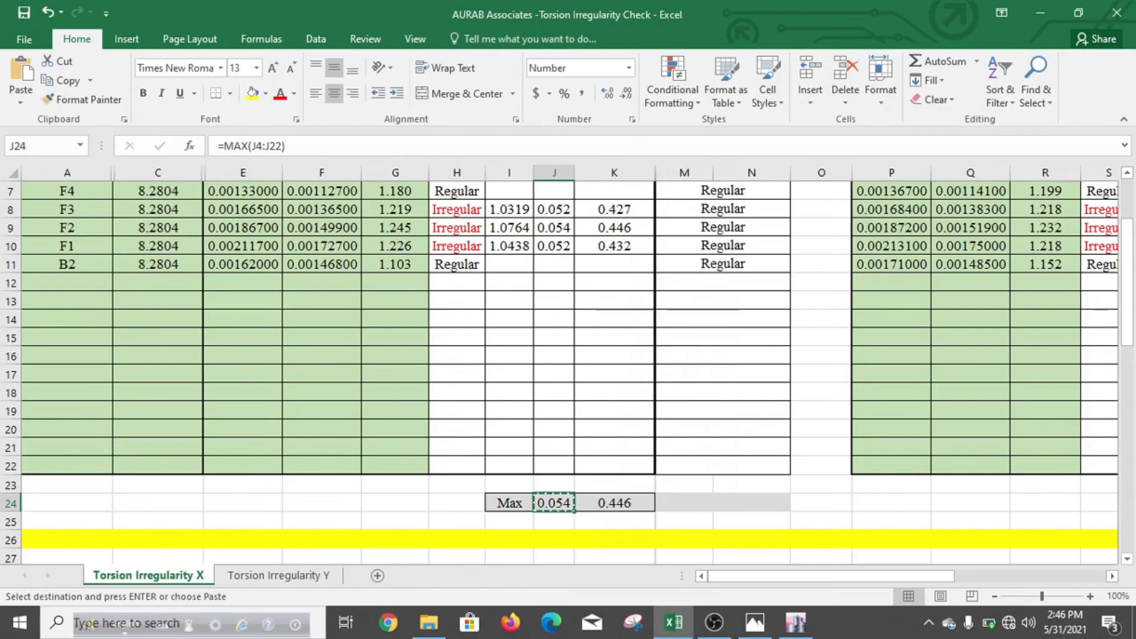
pyautogui.click(796, 622)
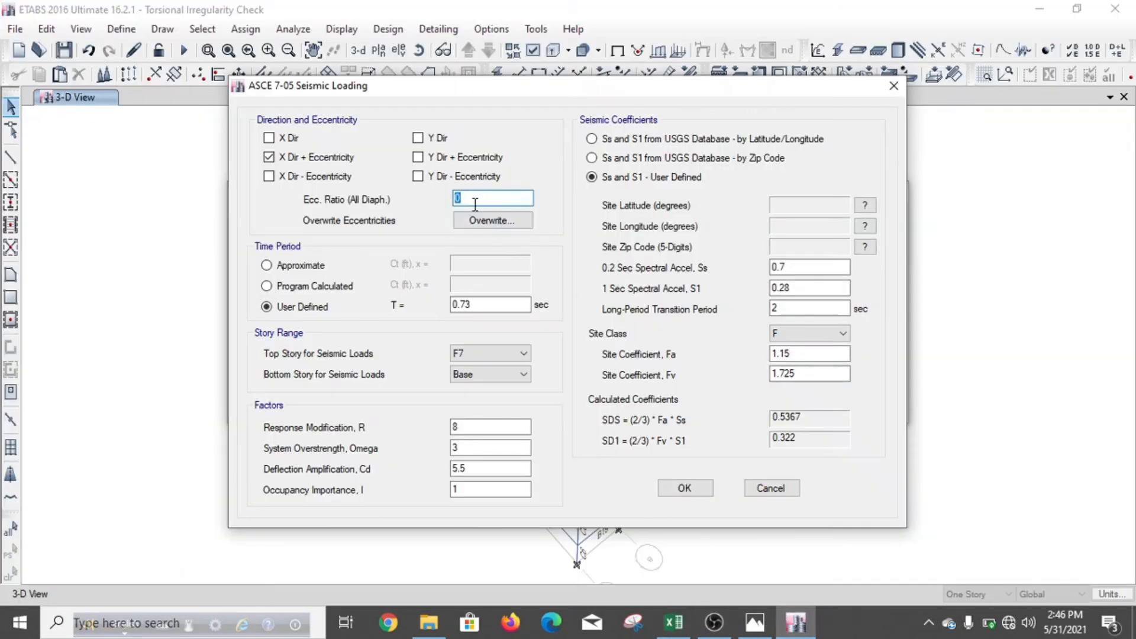
pyautogui.rightClick(482, 198)
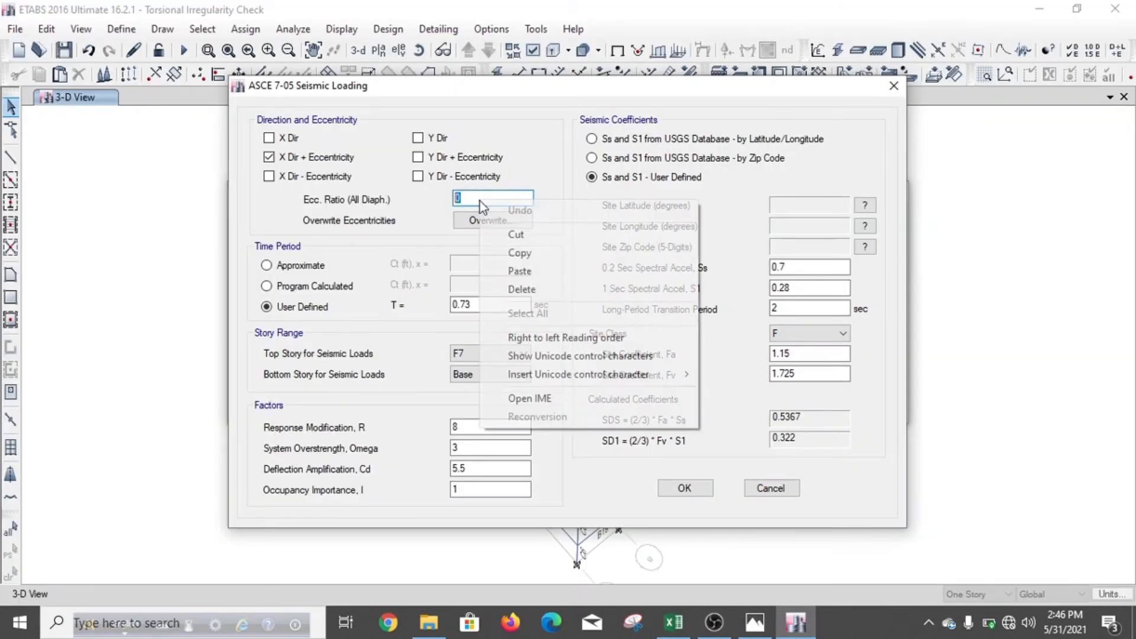
pyautogui.click(521, 269)
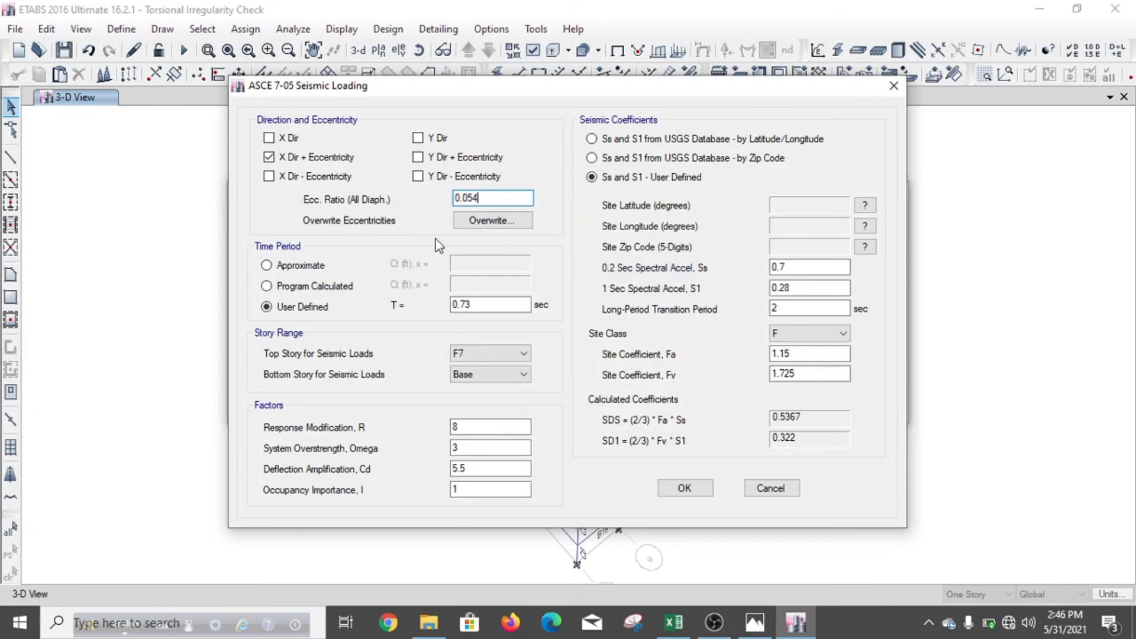
# Examine the story, diaphragm and eccentricity length options for overwriting eccentricities, and cancel without adding an overwrite
pyautogui.click(480, 229)
pyautogui.click(484, 263)
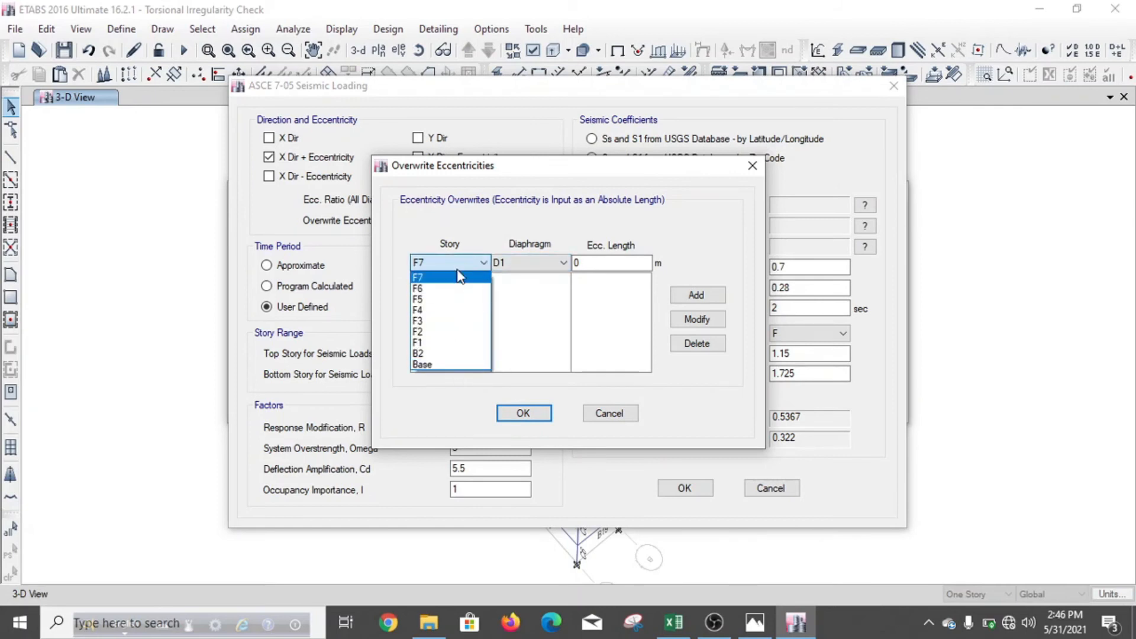
pyautogui.click(463, 274)
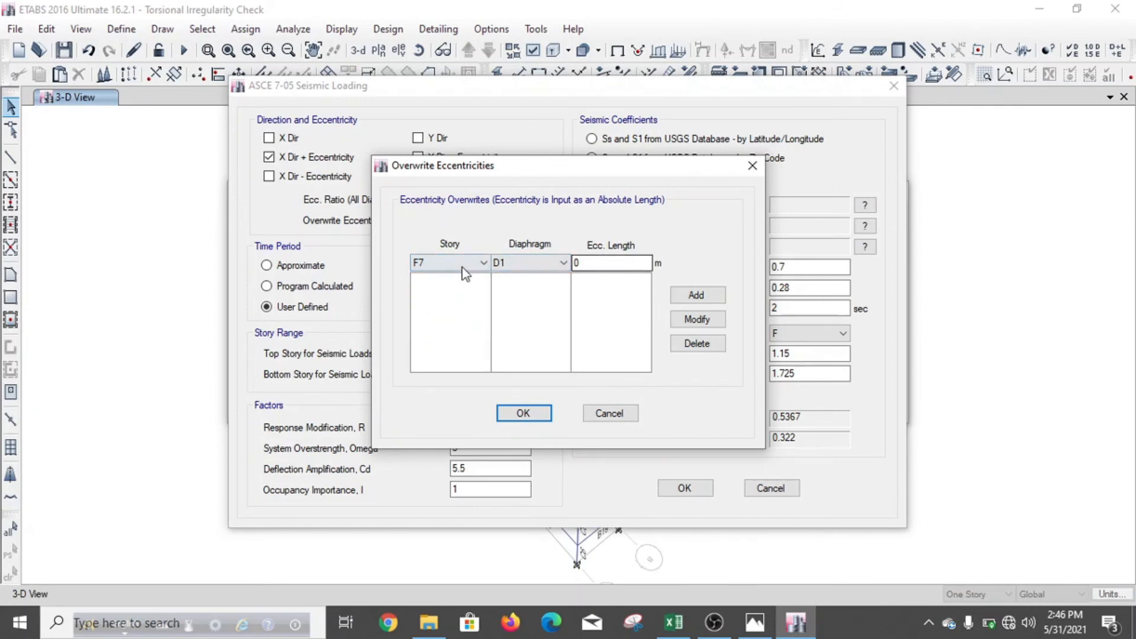
pyautogui.click(520, 264)
pyautogui.click(519, 264)
pyautogui.click(590, 264)
pyautogui.click(612, 414)
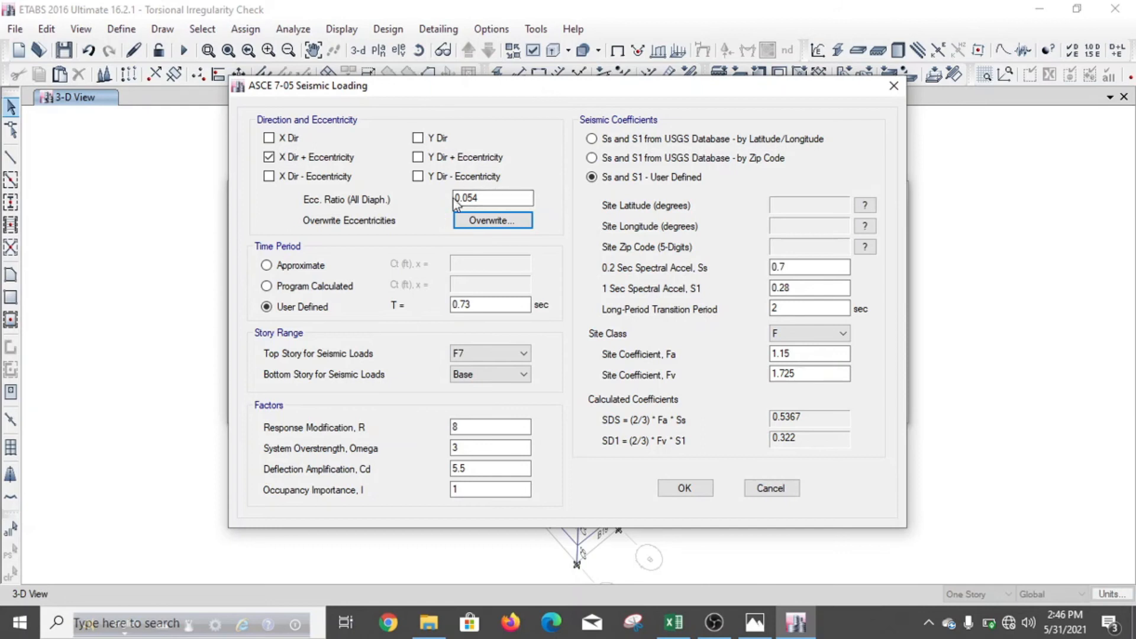
# Accept the EQ+X seismic loading and open the seismic loading definition of the EQ-X load pattern
pyautogui.click(687, 488)
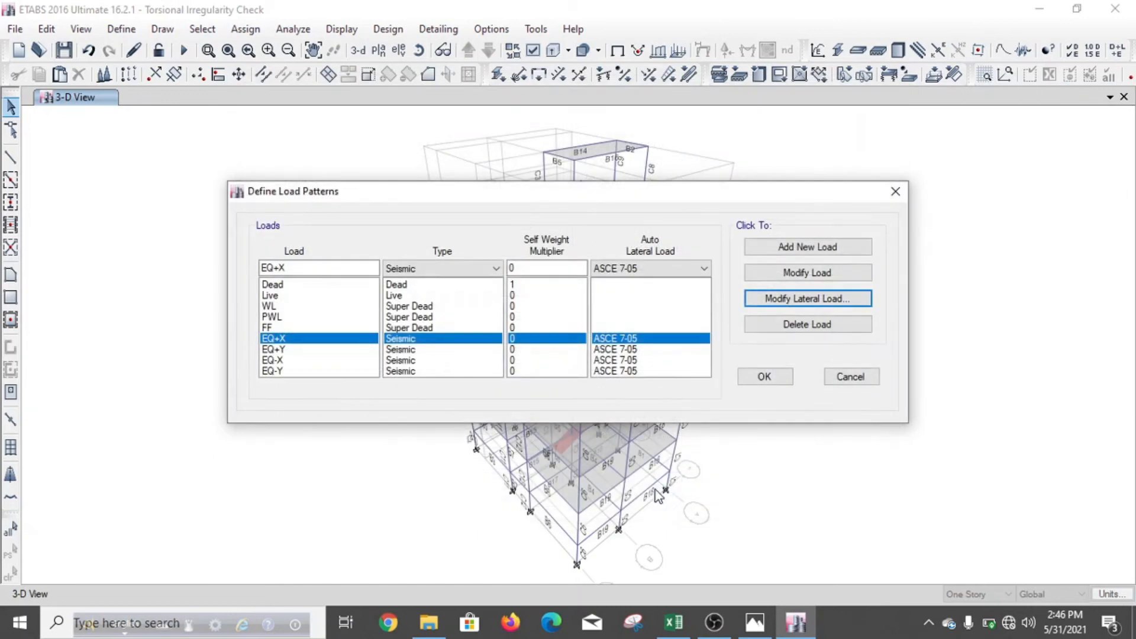
pyautogui.click(288, 361)
pyautogui.click(800, 303)
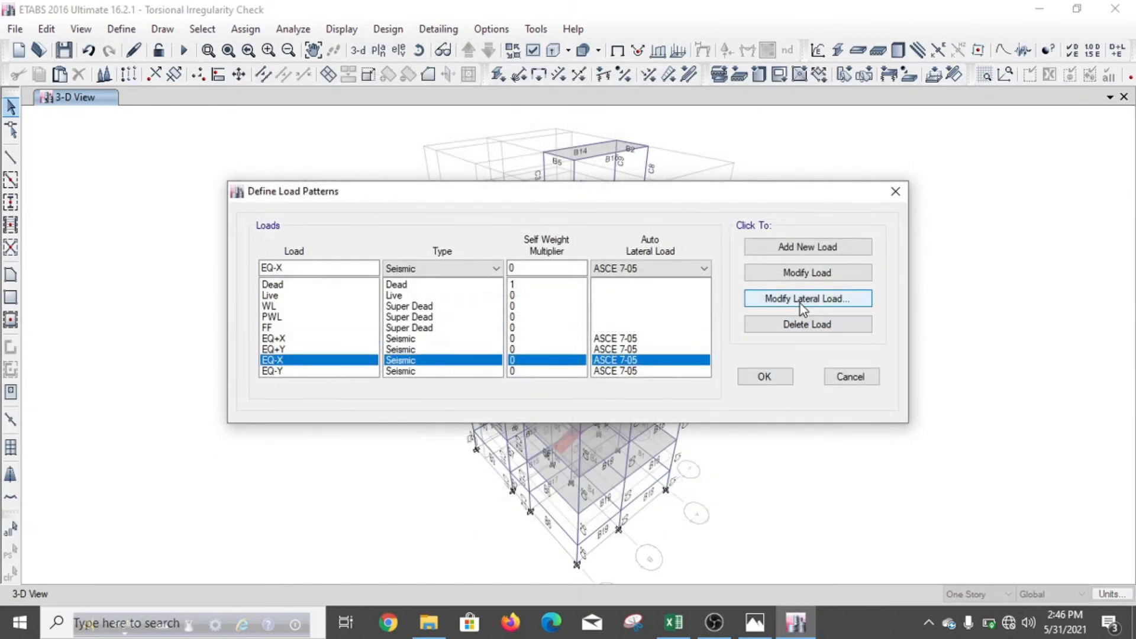
# Switch to Excel and look up the maximum eccentricity percentage below the EX-X 2 Direction table on the Torsion Irregularity X sheet
pyautogui.click(675, 622)
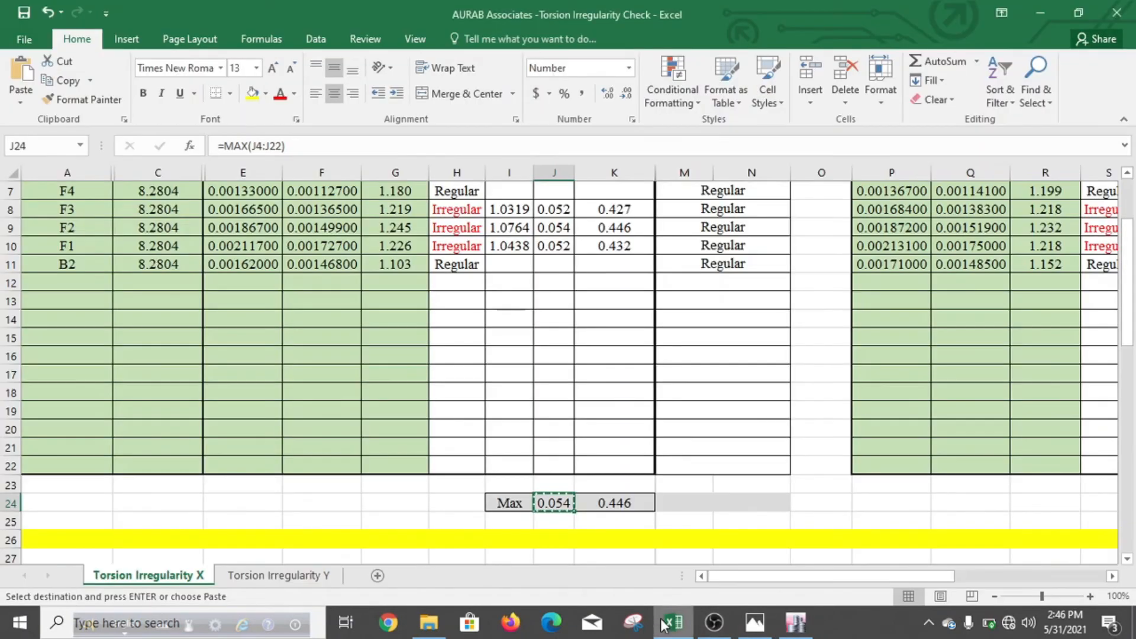
pyautogui.scroll(2, 510, 438)
pyautogui.moveTo(825, 576); pyautogui.dragTo(951, 554)
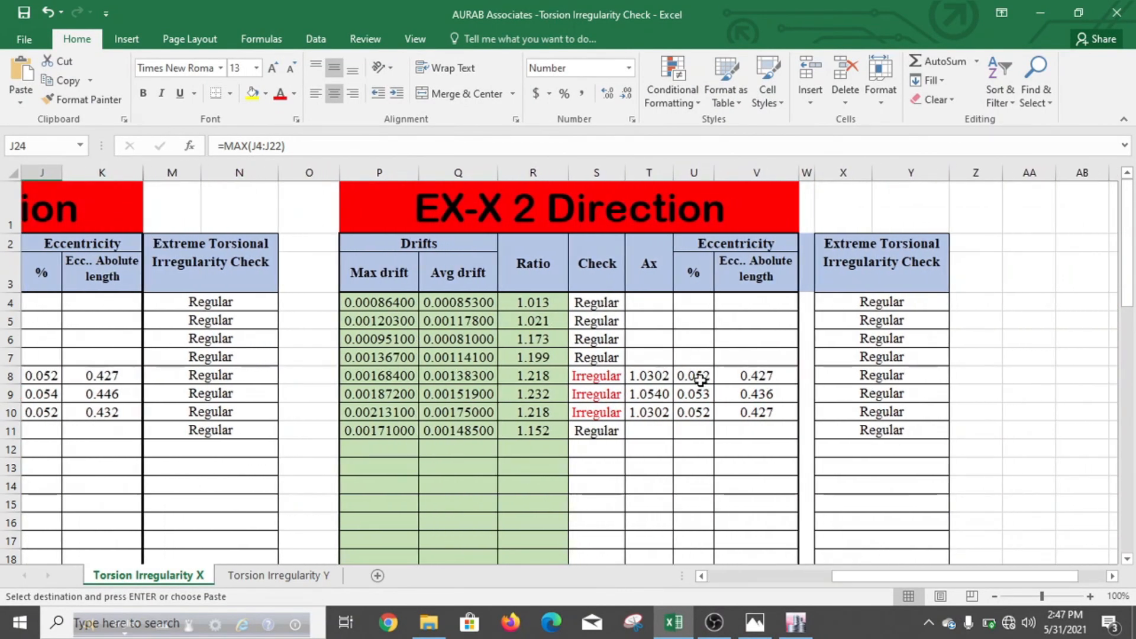
pyautogui.scroll(-2, 700, 384)
pyautogui.scroll(-1, 709, 474)
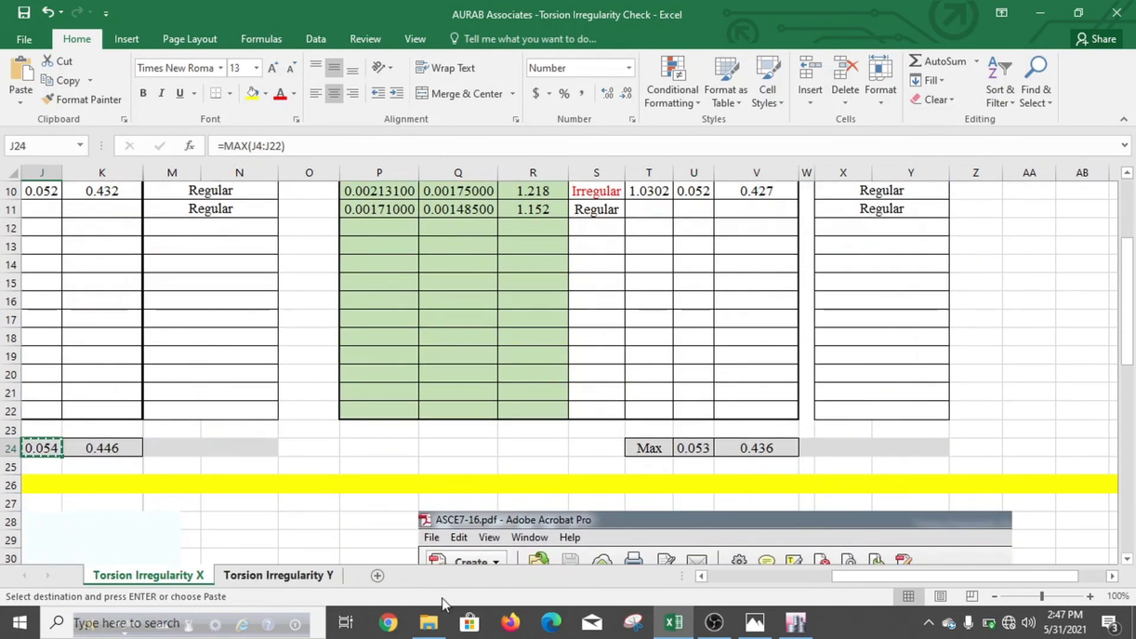
# Return to ETABS and set the eccentricity ratio of EQ-X to 0.053, accepting the seismic loading
pyautogui.click(796, 623)
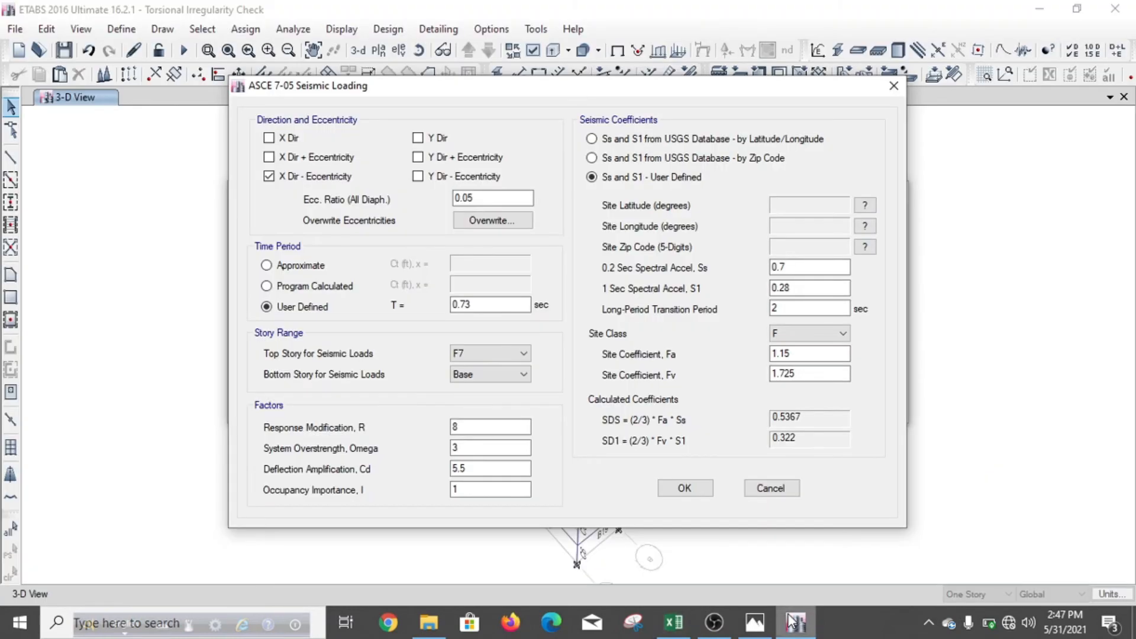
pyautogui.moveTo(486, 195); pyautogui.dragTo(445, 195)
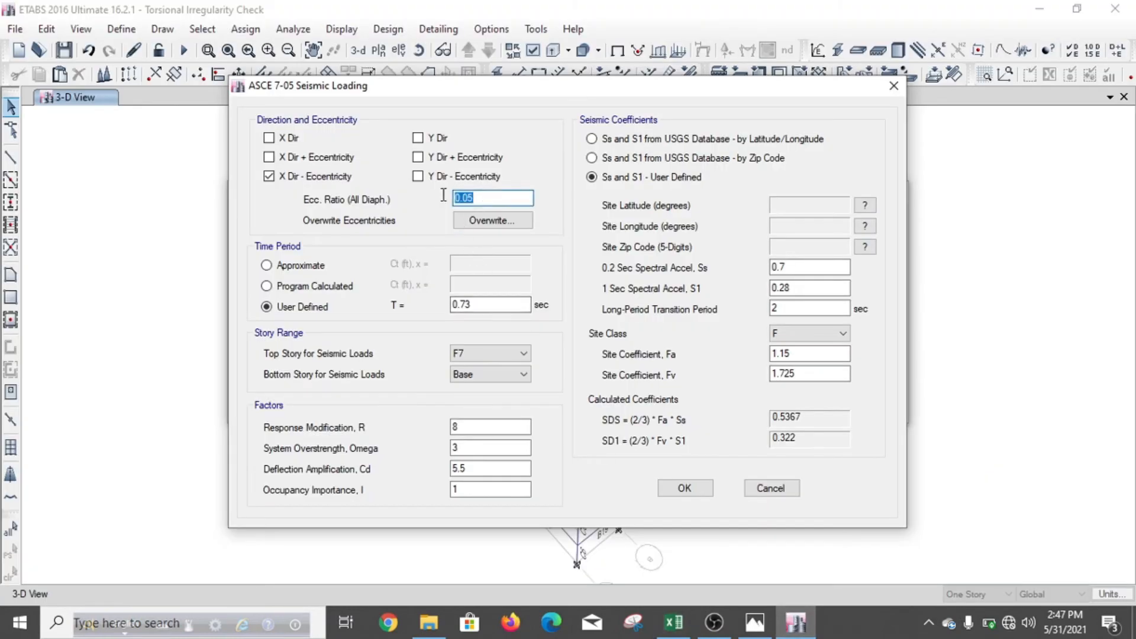
pyautogui.press('BackSpace')
pyautogui.click(693, 489)
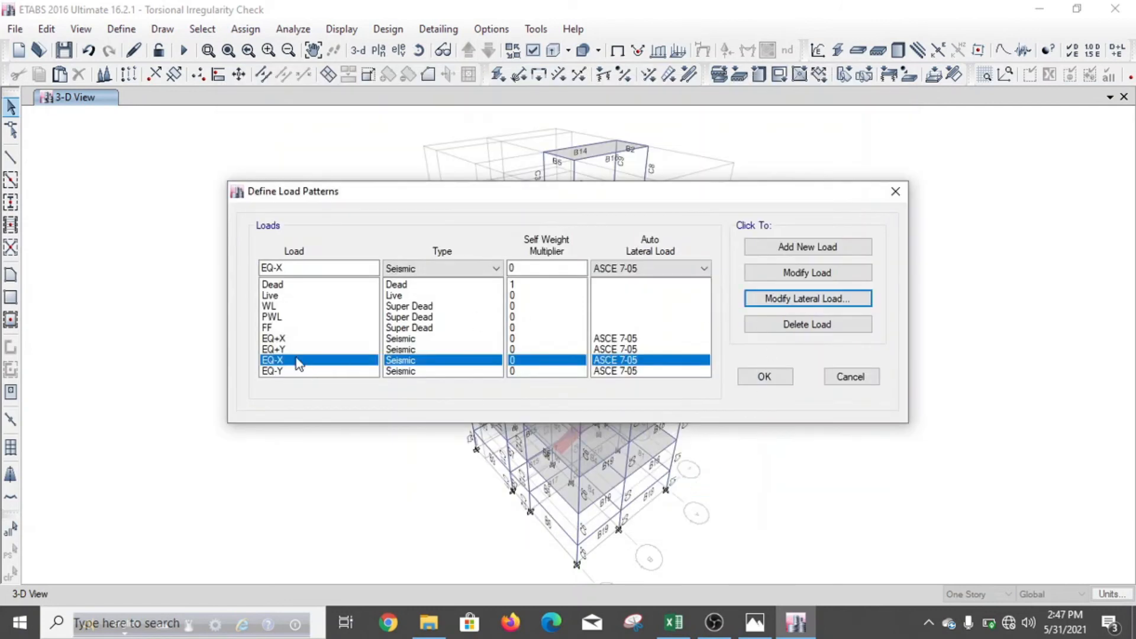
# Set the eccentricity ratio of EQ+Y to 0.051, the maximum below the EY+Y 1 Direction table on Excel's Torsion Irregularity Y sheet
pyautogui.click(278, 348)
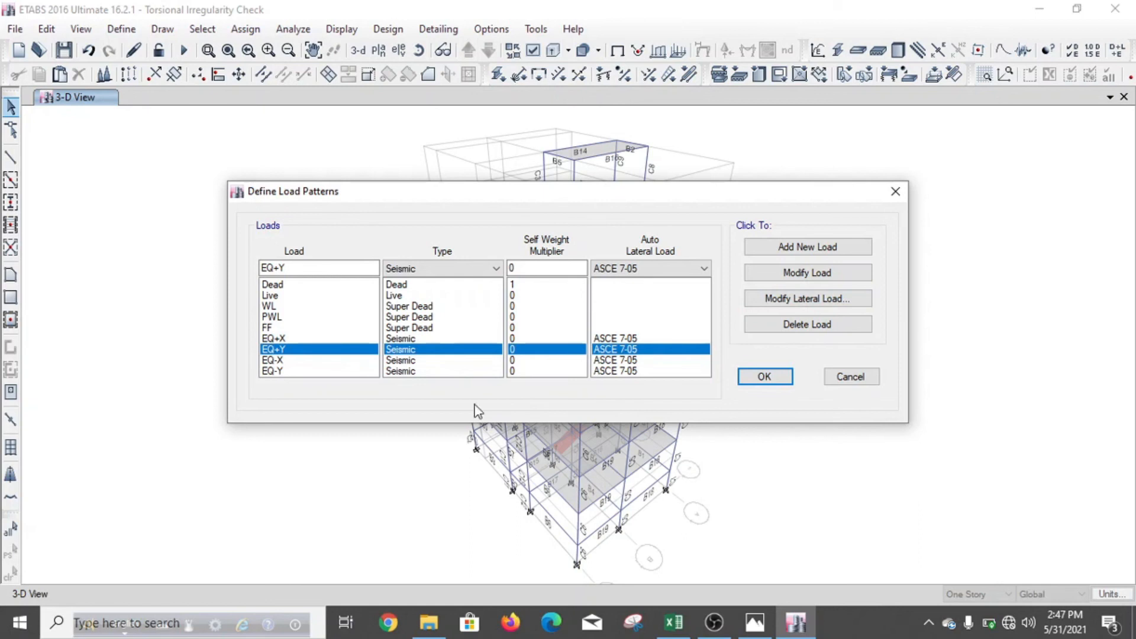
pyautogui.click(673, 622)
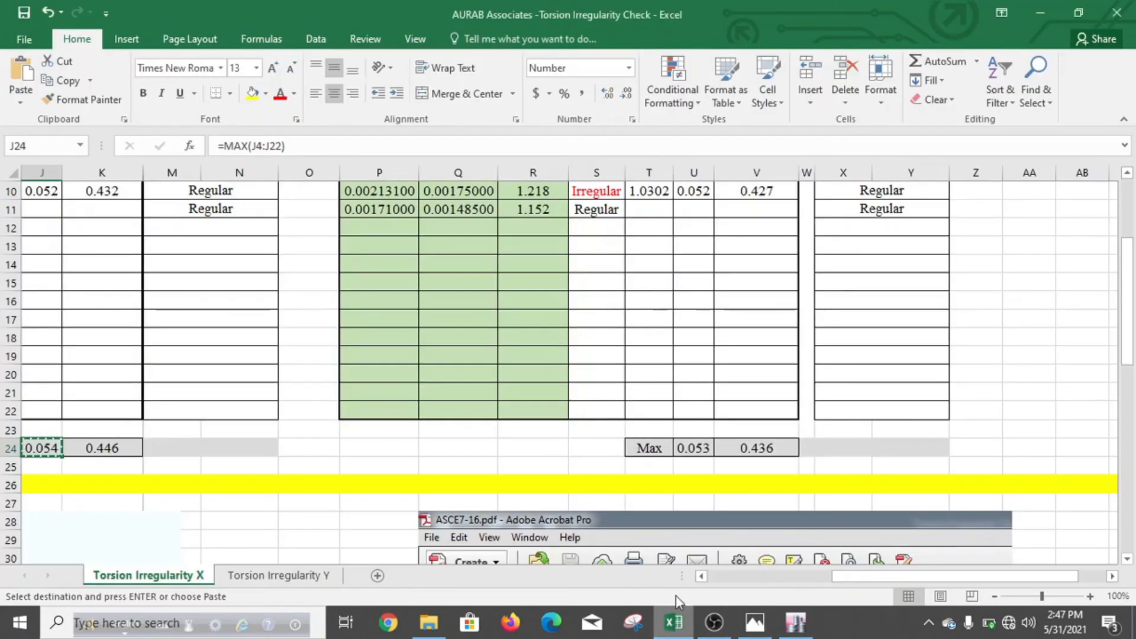
pyautogui.click(279, 576)
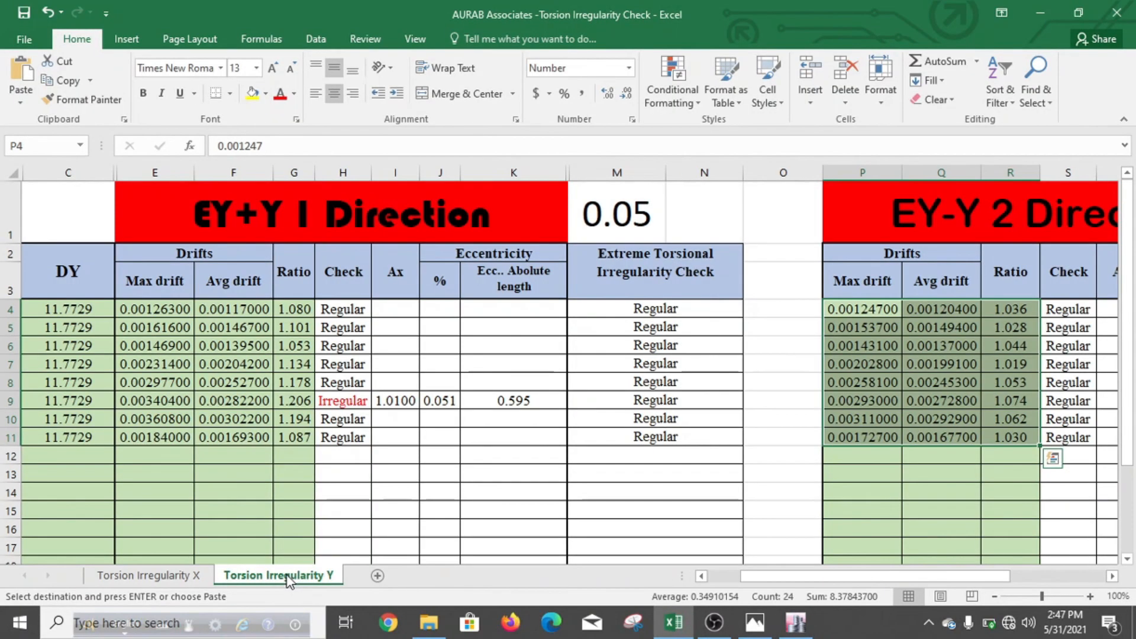
pyautogui.scroll(-3, 346, 446)
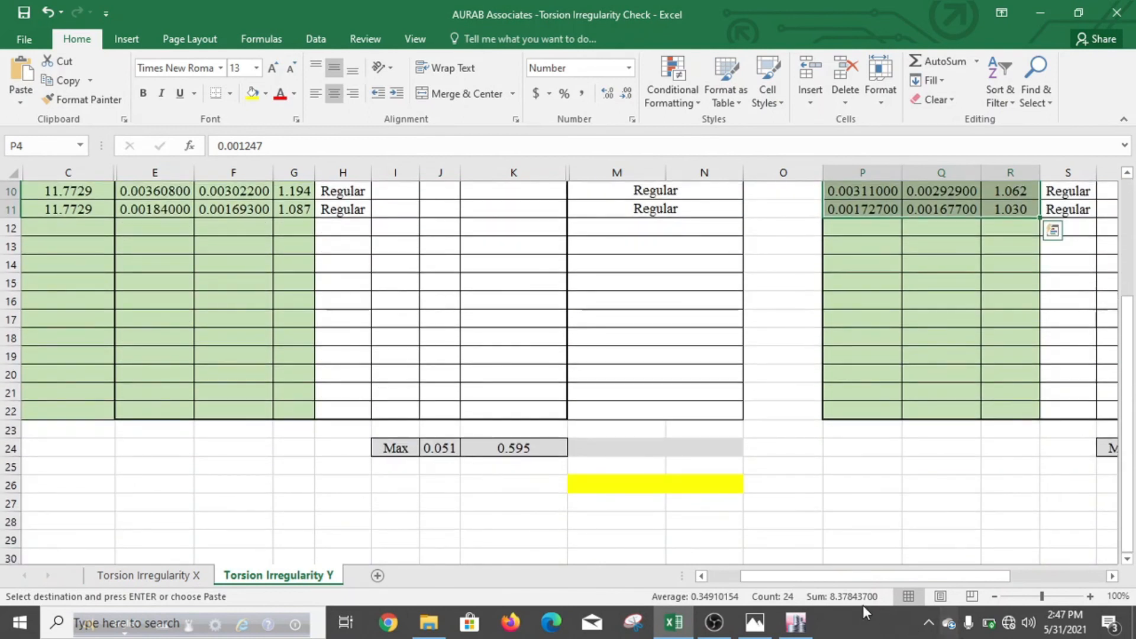
pyautogui.click(675, 624)
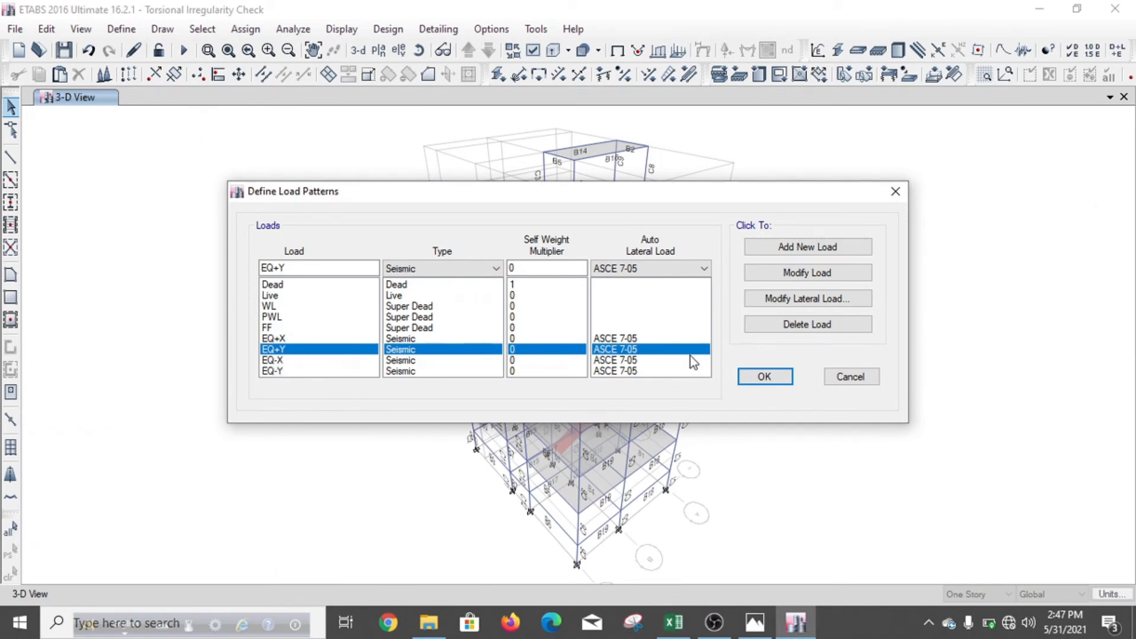
pyautogui.click(783, 299)
pyautogui.click(487, 199)
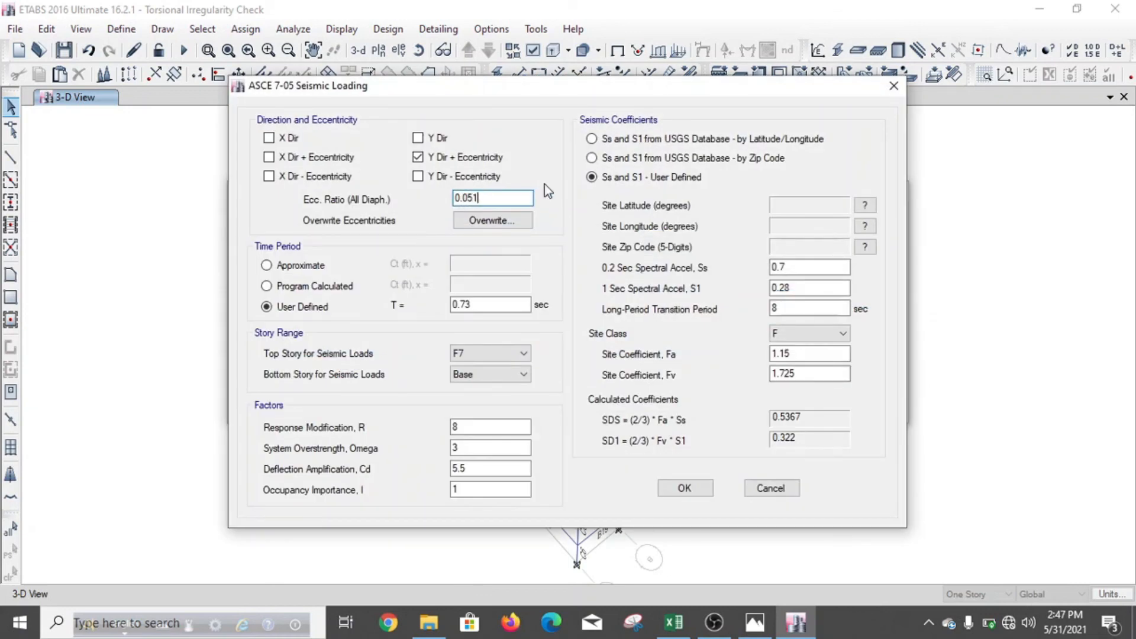
pyautogui.click(685, 489)
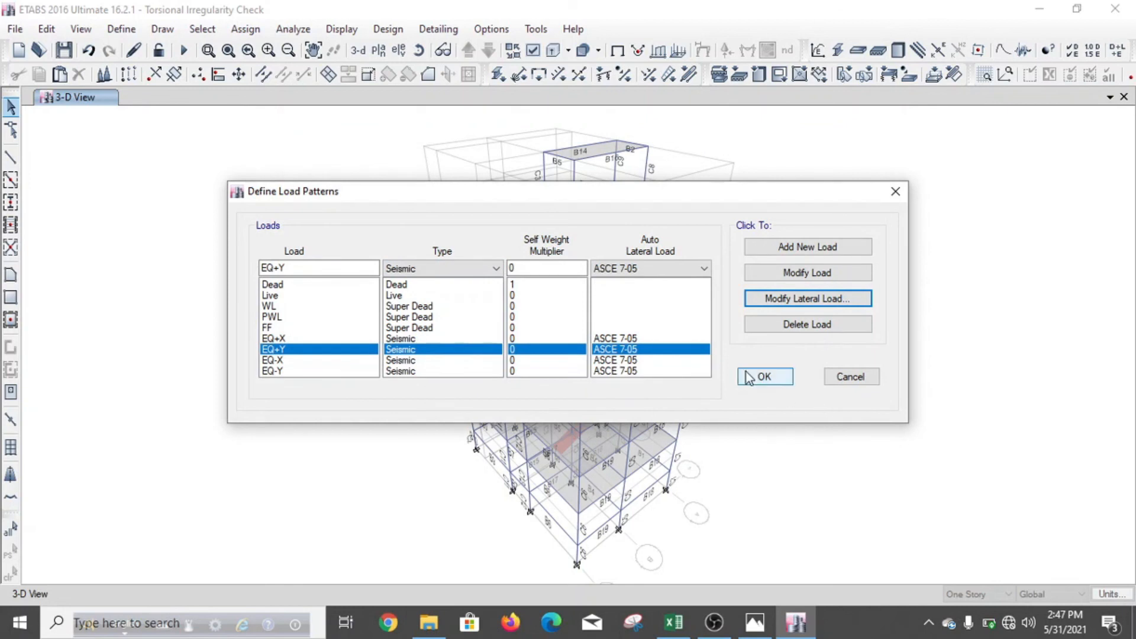
# Confirm the revised load patterns, save the model and run the analysis
pyautogui.click(763, 377)
pyautogui.click(63, 51)
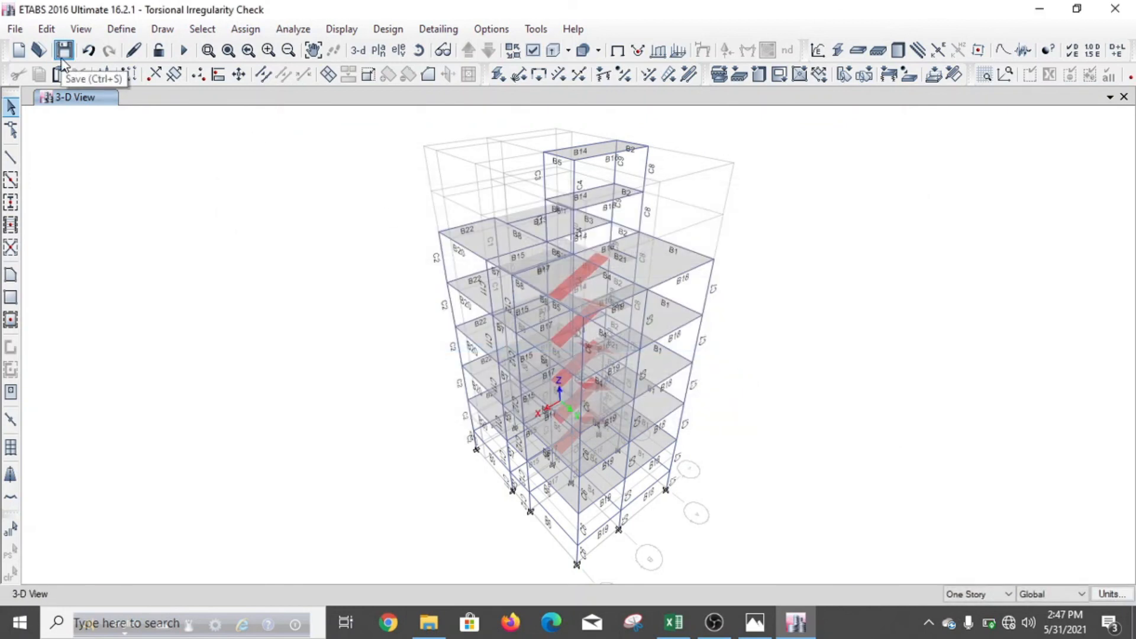
pyautogui.click(183, 51)
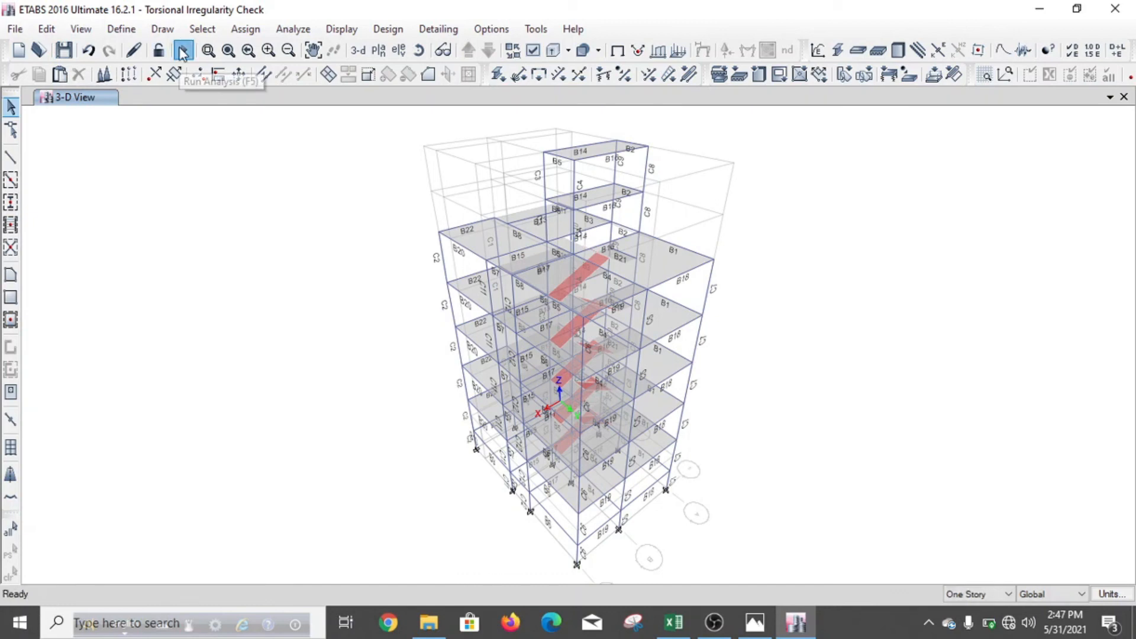